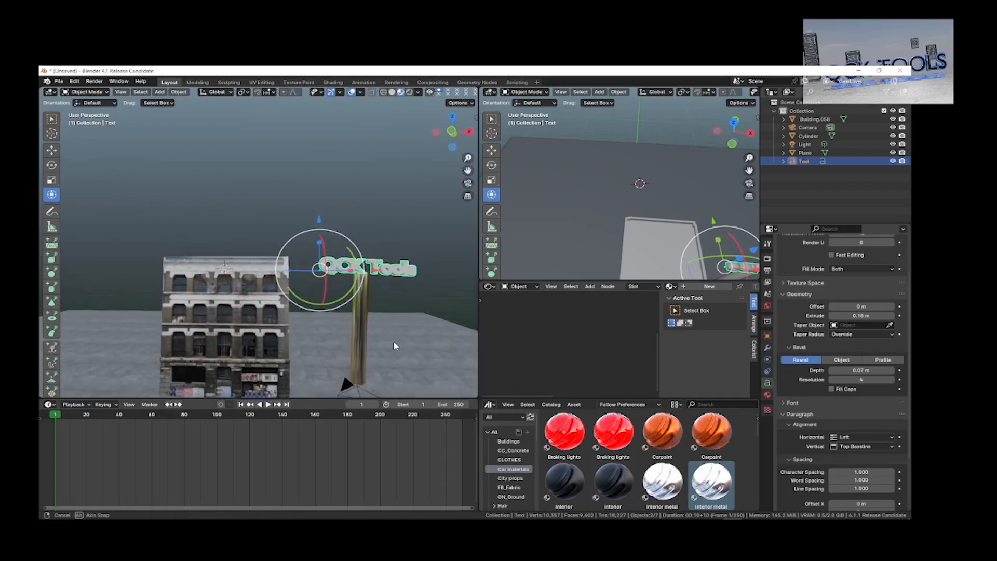
{"action": "scroll", "coordinate": [394, 345], "scroll_direction": "down", "scroll_amount": 3}
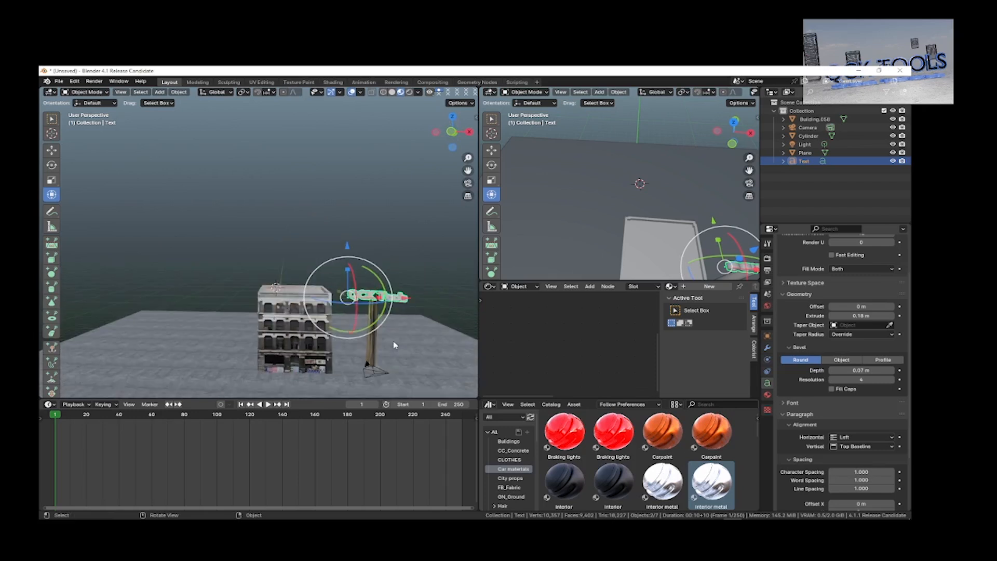
{"action": "scroll", "coordinate": [393, 345], "scroll_direction": "up", "scroll_amount": 3}
{"action": "middle_click_drag", "start_coordinate": [395, 356], "coordinate": [392, 349]}
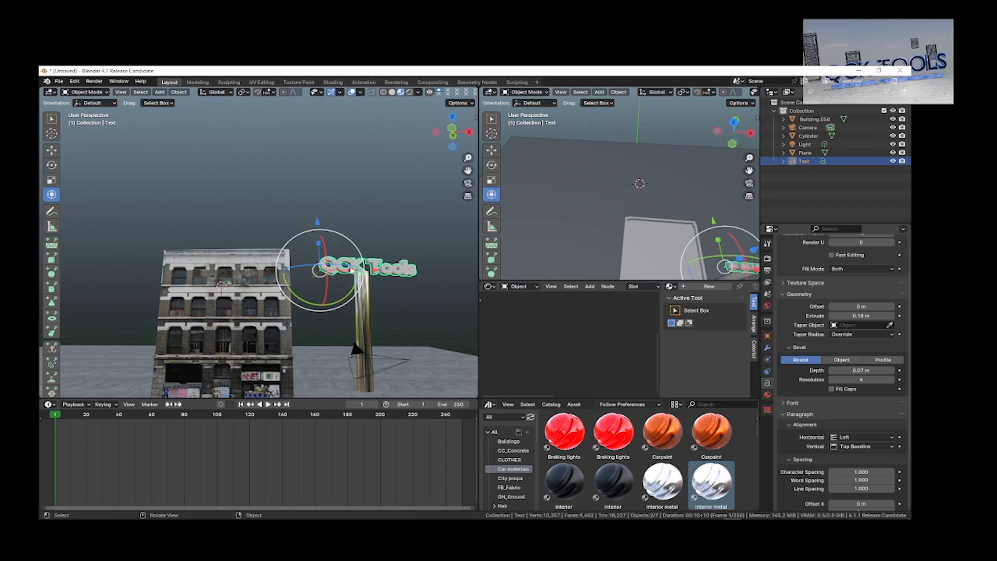
{"action": "middle_click_drag", "start_coordinate": [394, 317], "coordinate": [381, 333]}
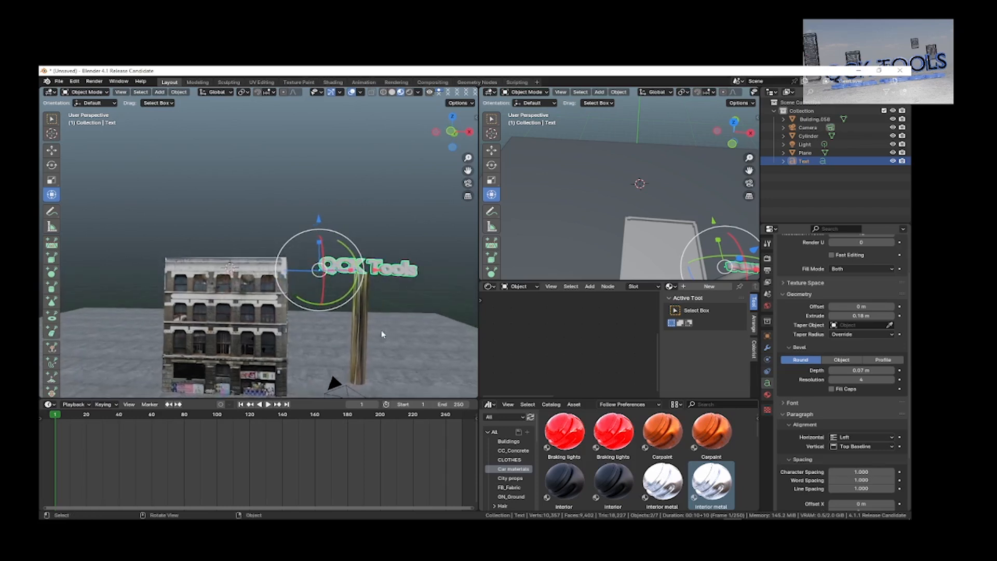
Step: Apply the red Braking lights material from the Car materials assets to the QCK Tools text
{"action": "left_click", "coordinate": [347, 390]}
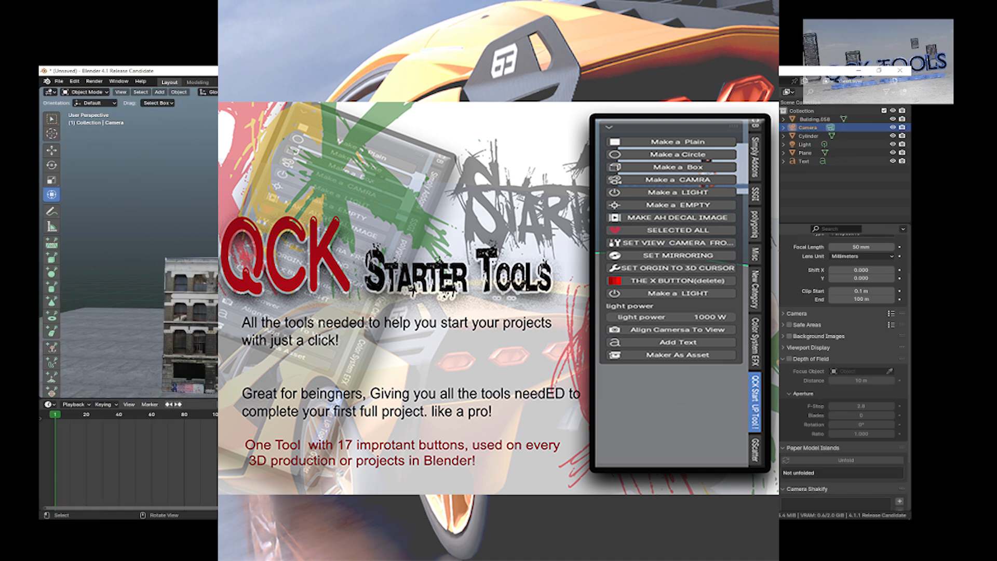
{"action": "left_click", "coordinate": [488, 270]}
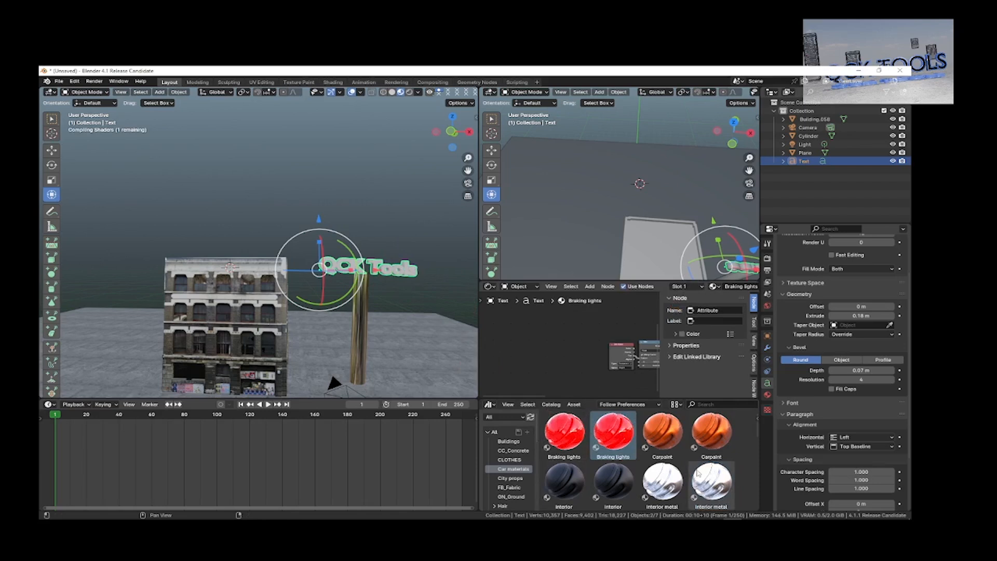
{"action": "middle_click_drag", "start_coordinate": [407, 335], "coordinate": [393, 352]}
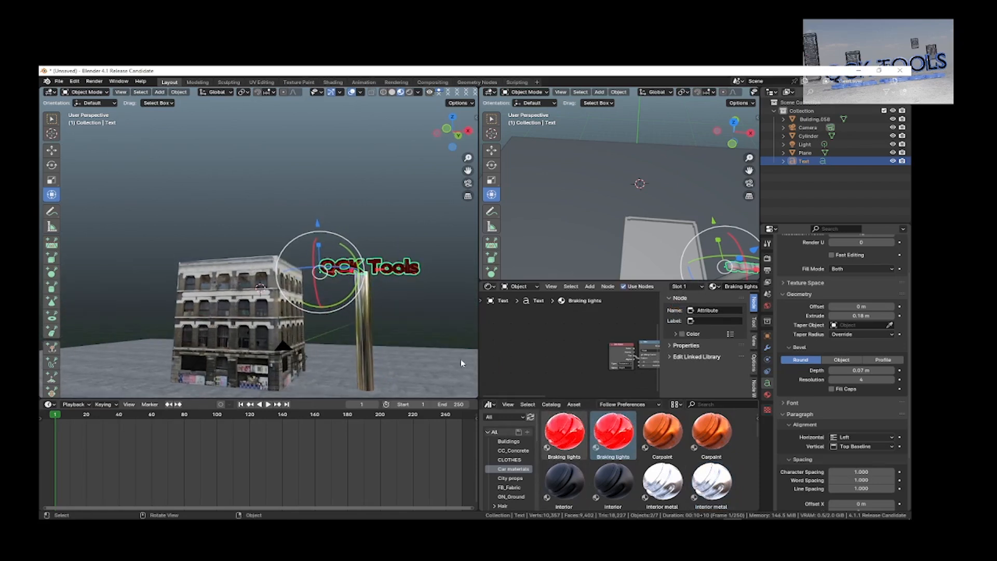
Step: Scale down the cylinder pole under the sign text, stretch it vertically to reach the text and shift it slightly along X
{"action": "left_click", "coordinate": [366, 329]}
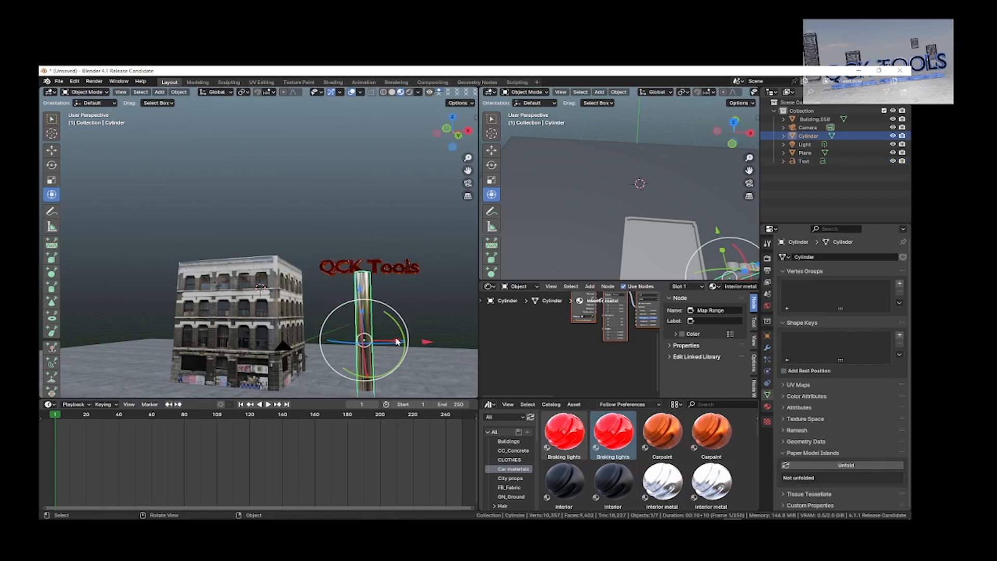
{"action": "key", "text": "s"}
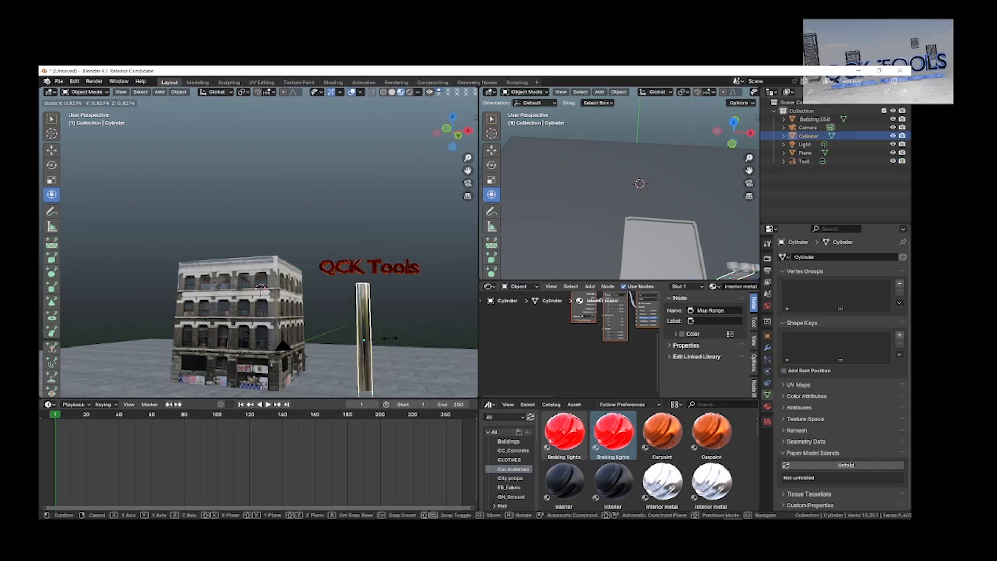
{"action": "left_click", "coordinate": [384, 330]}
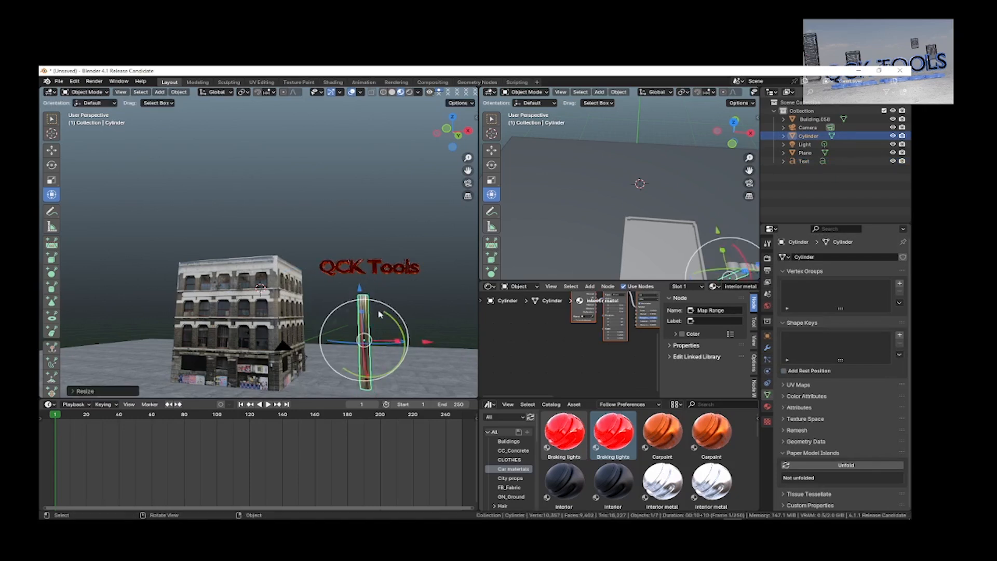
{"action": "mouse_move", "coordinate": [361, 314]}
{"action": "left_mouse_down"}
{"action": "mouse_move", "coordinate": [367, 295]}
{"action": "mouse_move", "coordinate": [373, 302]}
{"action": "left_mouse_up"}
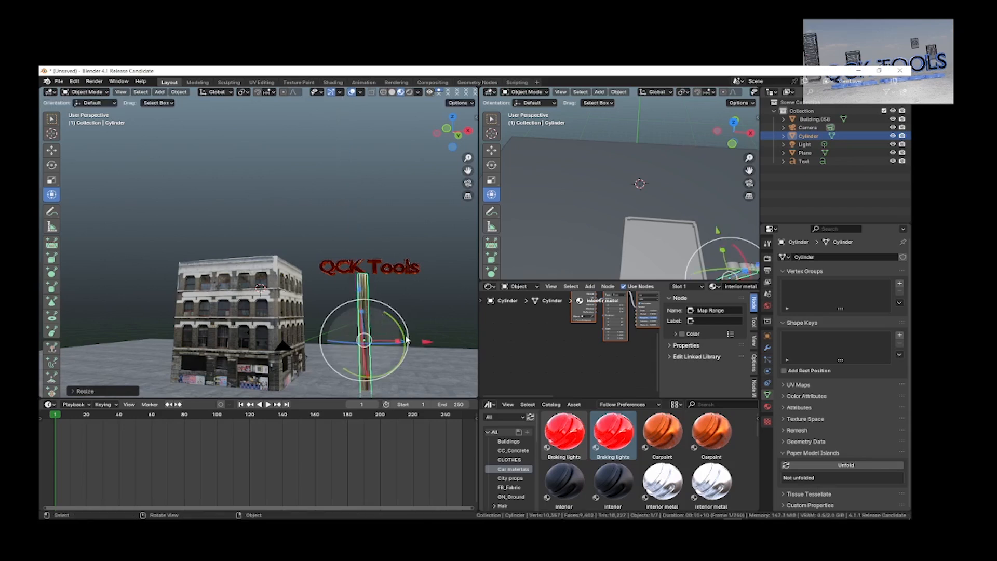
{"action": "left_click_drag", "start_coordinate": [427, 343], "coordinate": [433, 343]}
{"action": "middle_click_drag", "start_coordinate": [424, 389], "coordinate": [431, 383]}
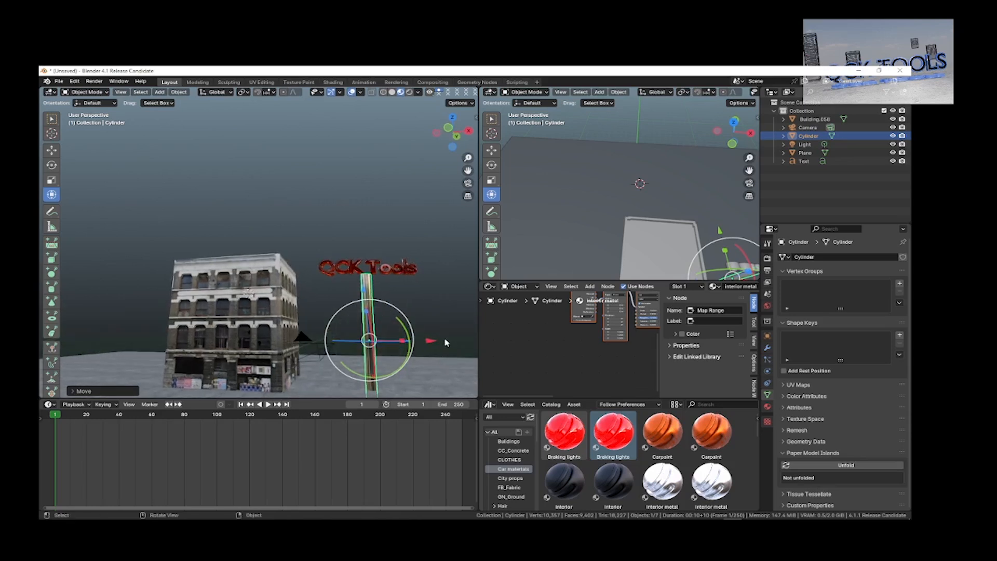
Step: Select the building and open the Viewport-Light-Manager add-on's controls
{"action": "middle_click_drag", "start_coordinate": [456, 359], "coordinate": [273, 368]}
{"action": "scroll", "coordinate": [357, 353], "scroll_direction": "down", "scroll_amount": 4}
{"action": "scroll", "coordinate": [357, 353], "scroll_direction": "up", "scroll_amount": 4}
{"action": "scroll", "coordinate": [357, 353], "scroll_direction": "down", "scroll_amount": 3}
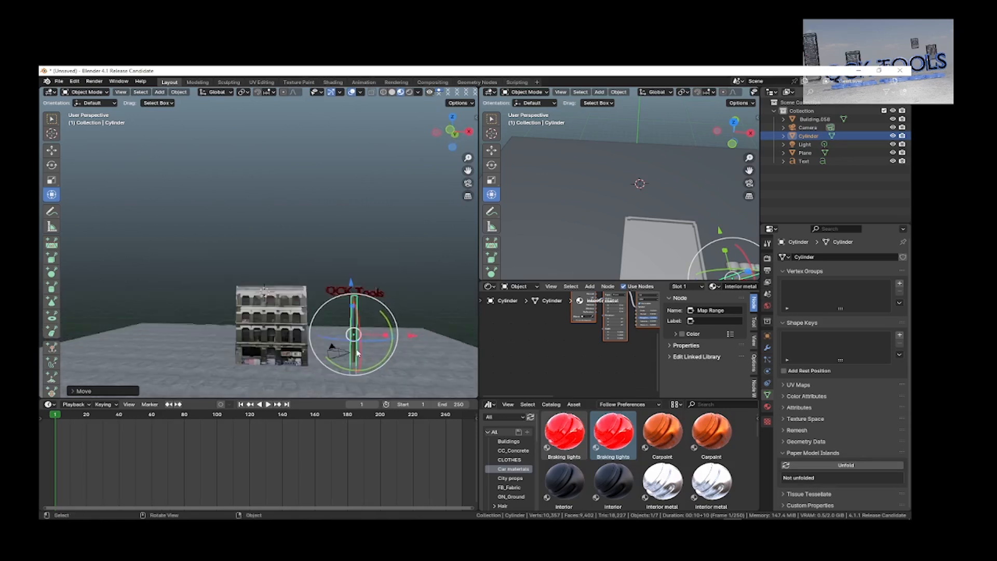
{"action": "left_click", "coordinate": [283, 338]}
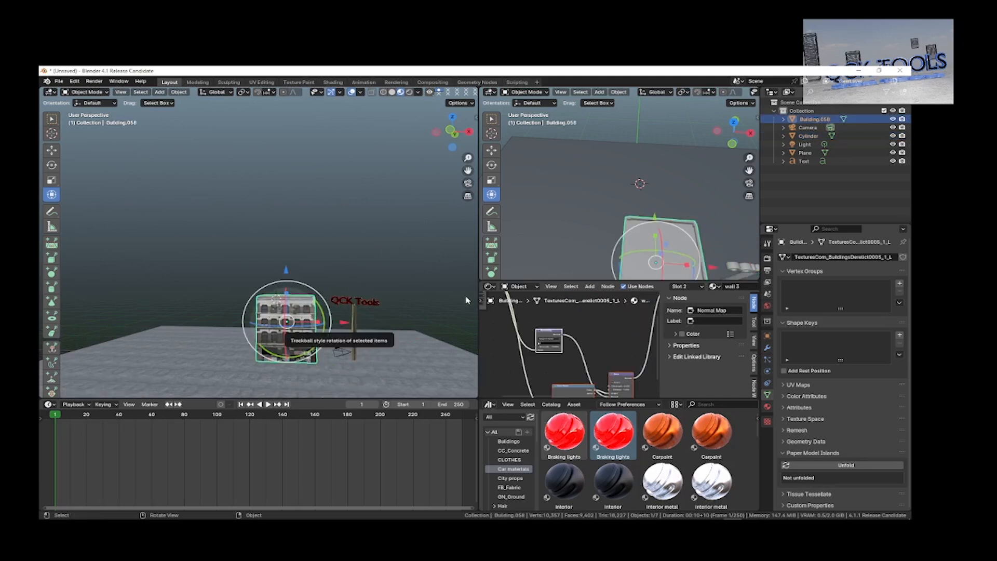
{"action": "key", "text": "n"}
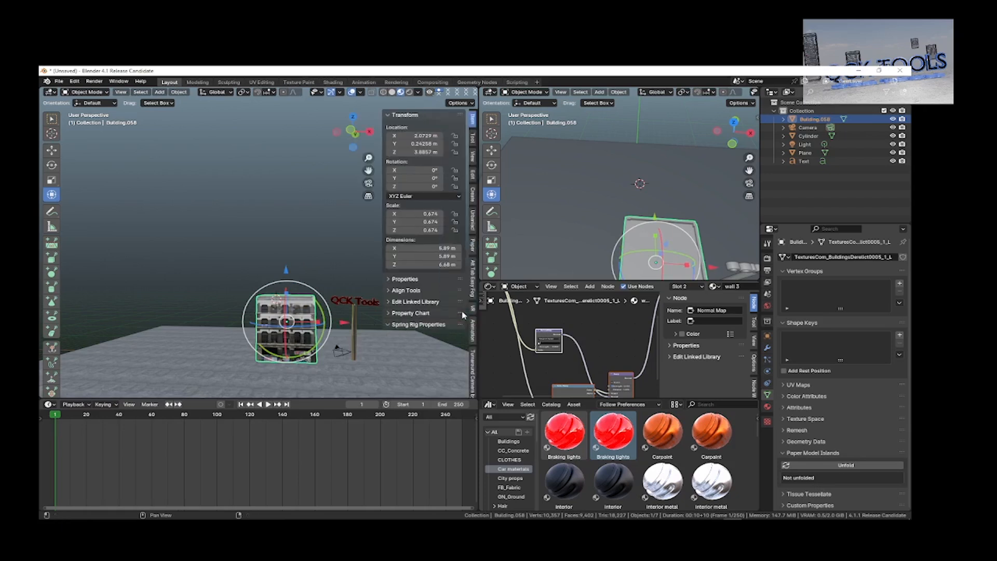
{"action": "scroll", "coordinate": [474, 355], "scroll_direction": "down", "scroll_amount": 15}
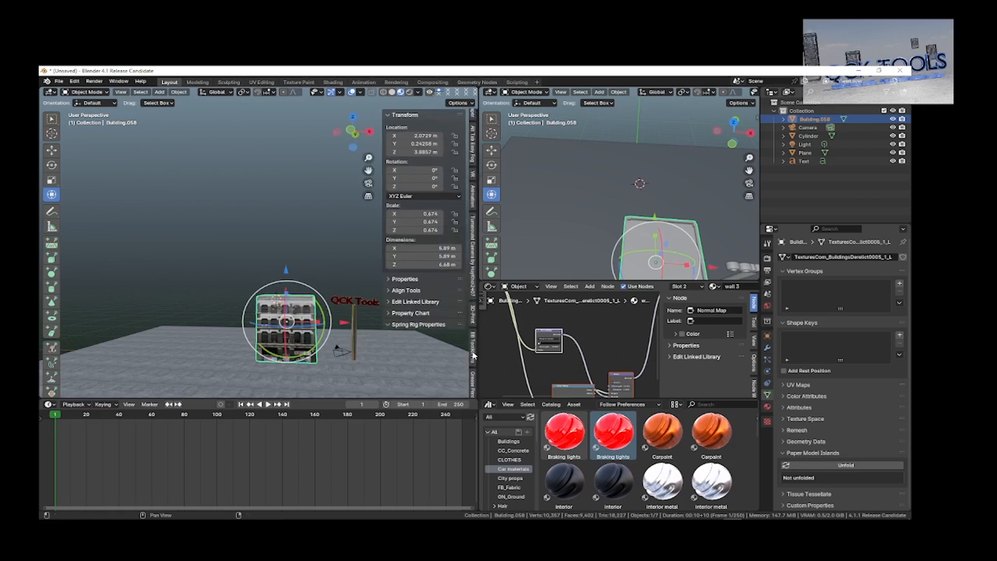
{"action": "scroll", "coordinate": [473, 355], "scroll_direction": "down", "scroll_amount": 15}
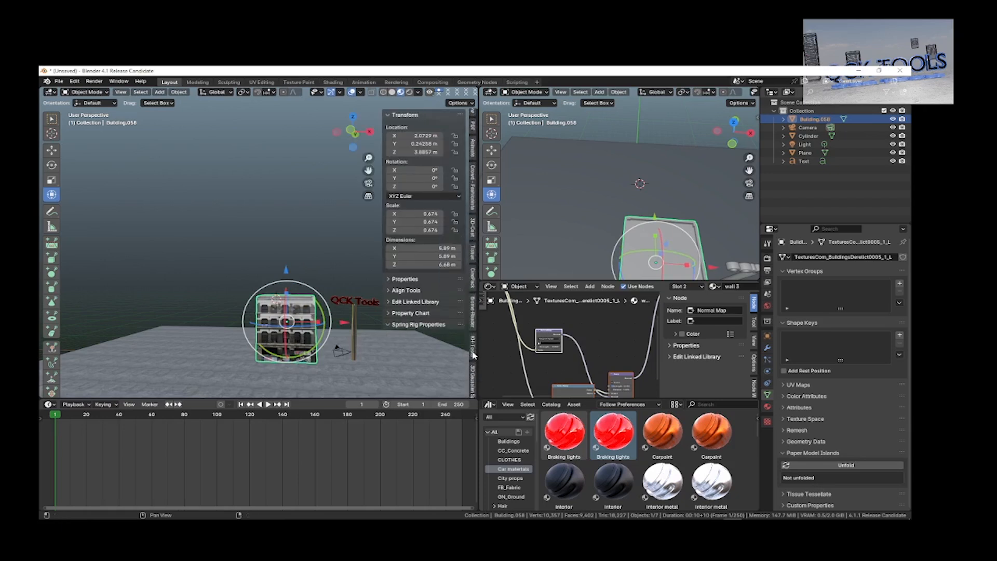
{"action": "scroll", "coordinate": [474, 355], "scroll_direction": "down", "scroll_amount": 8}
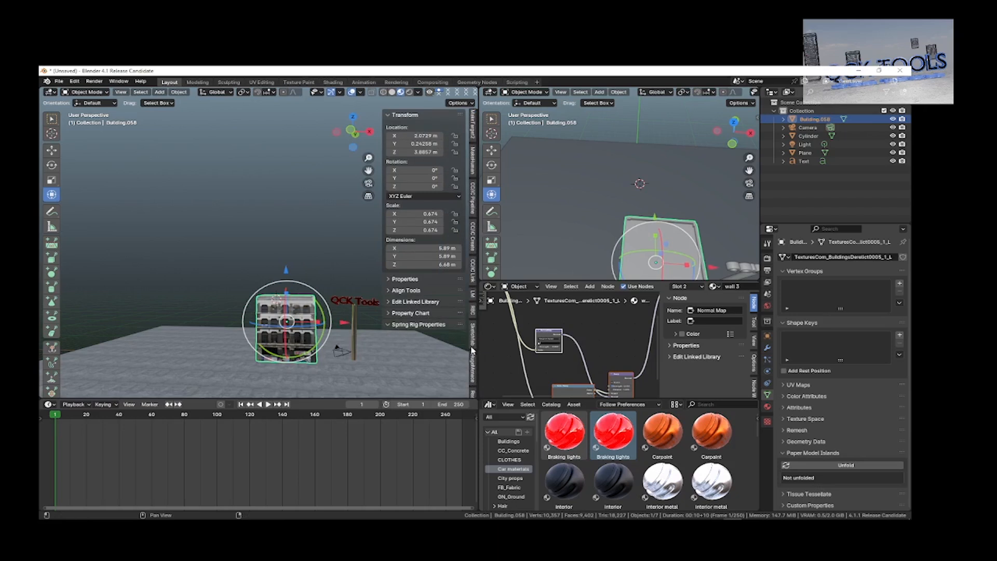
{"action": "left_click", "coordinate": [473, 295]}
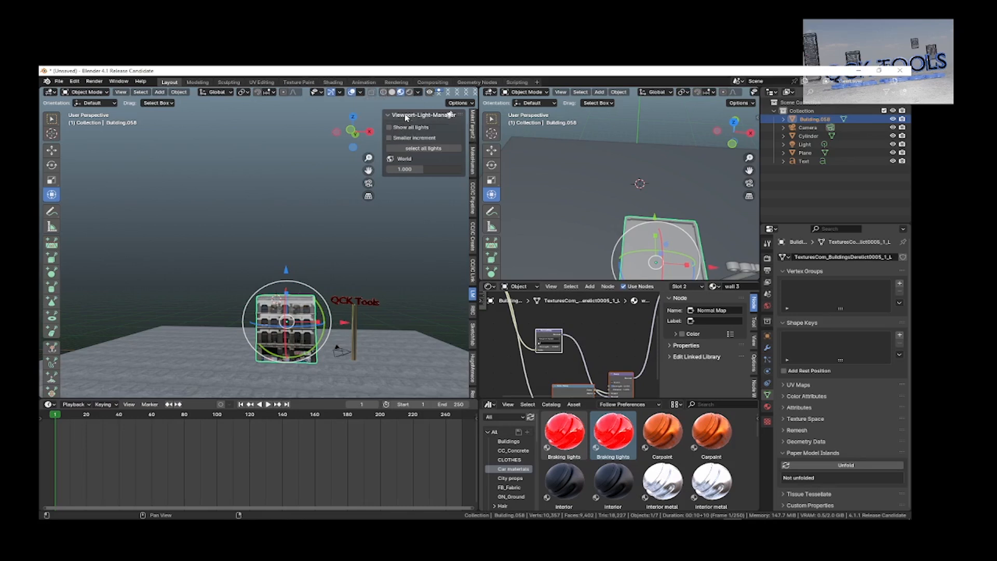
{"action": "scroll", "coordinate": [473, 296], "scroll_direction": "down", "scroll_amount": 6}
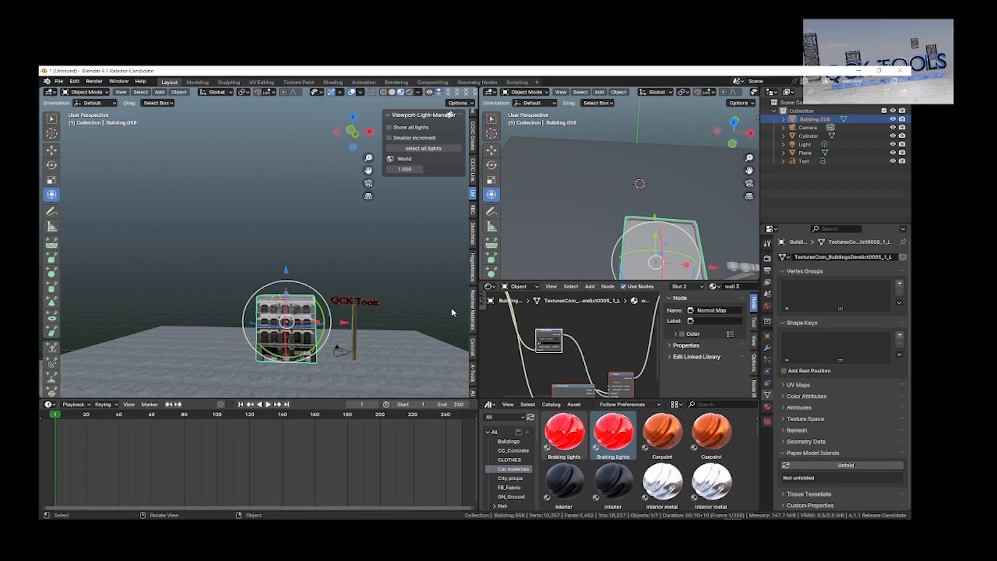
{"action": "mouse_move", "coordinate": [387, 310]}
{"action": "middle_mouse_down"}
{"action": "mouse_move", "coordinate": [388, 296]}
{"action": "mouse_move", "coordinate": [393, 307]}
{"action": "middle_mouse_up"}
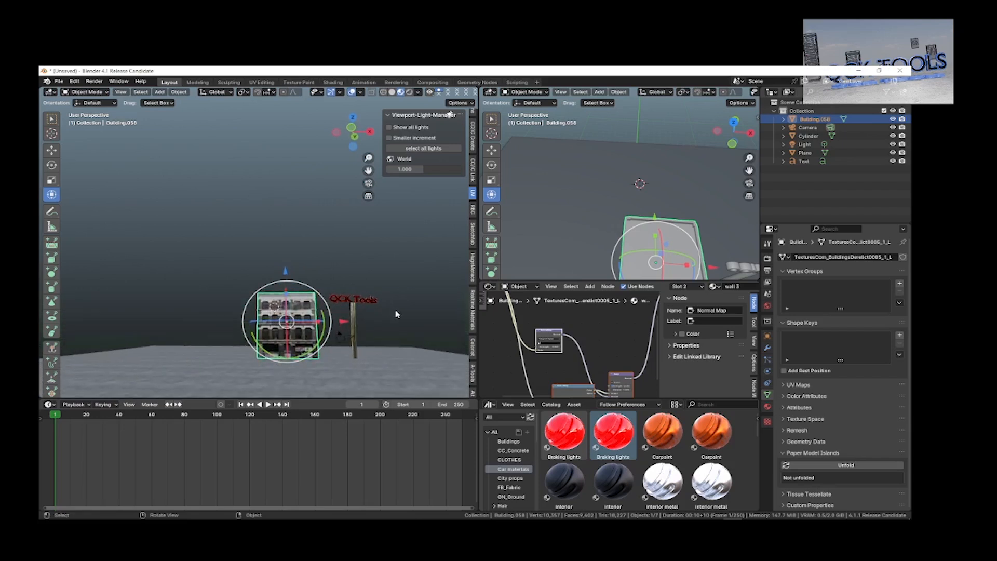
{"action": "scroll", "coordinate": [404, 320], "scroll_direction": "up", "scroll_amount": 2}
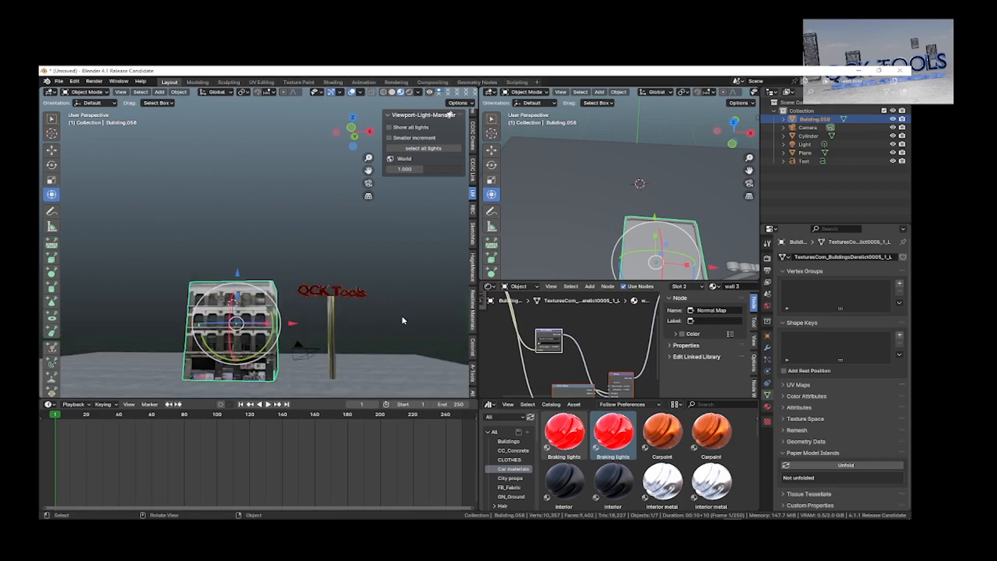
{"action": "scroll", "coordinate": [404, 321], "scroll_direction": "down", "scroll_amount": 3}
{"action": "middle_click_drag", "start_coordinate": [401, 325], "coordinate": [401, 334]}
{"action": "scroll", "coordinate": [403, 330], "scroll_direction": "up", "scroll_amount": 2}
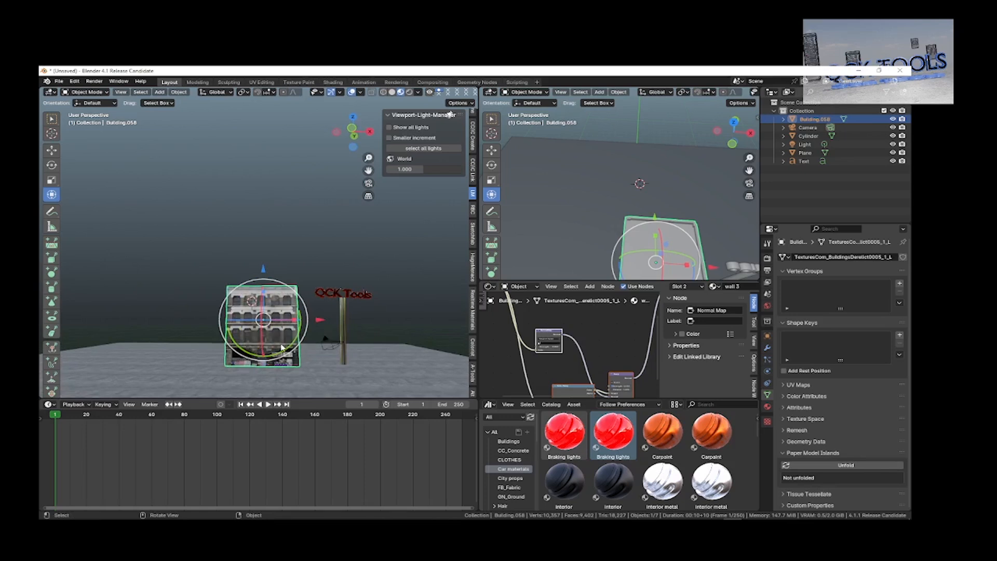
{"action": "left_click_drag", "start_coordinate": [369, 170], "coordinate": [357, 148]}
{"action": "middle_click_drag", "start_coordinate": [393, 306], "coordinate": [394, 312]}
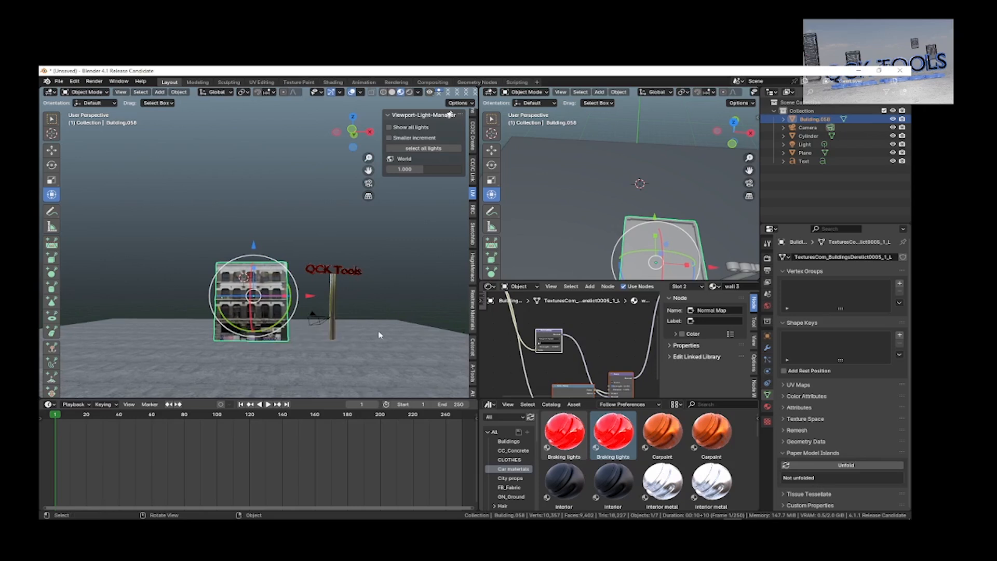
Step: Duplicate the building with Dup-N-Move's Duplicator and move the copy along X to -6.4573 m
{"action": "scroll", "coordinate": [472, 325], "scroll_direction": "down", "scroll_amount": 10}
{"action": "scroll", "coordinate": [473, 332], "scroll_direction": "down", "scroll_amount": 10}
{"action": "scroll", "coordinate": [475, 333], "scroll_direction": "down", "scroll_amount": 3}
{"action": "left_click", "coordinate": [473, 326]}
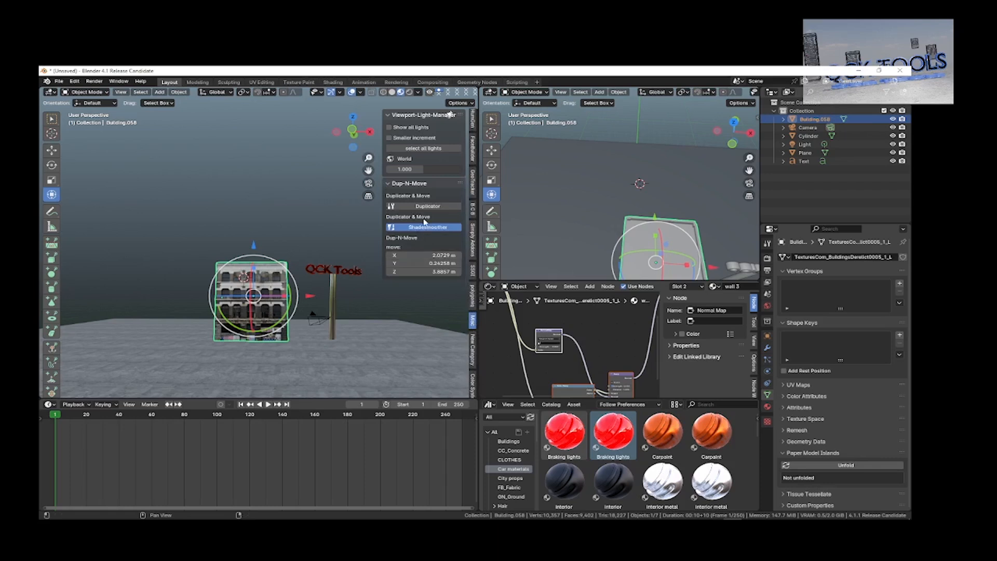
{"action": "left_click", "coordinate": [389, 116]}
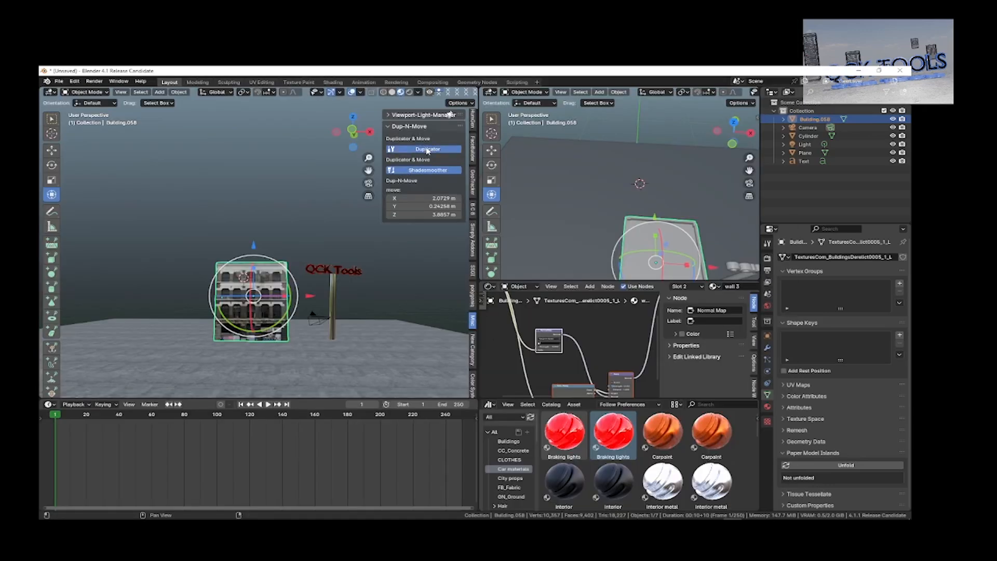
{"action": "left_click", "coordinate": [427, 150]}
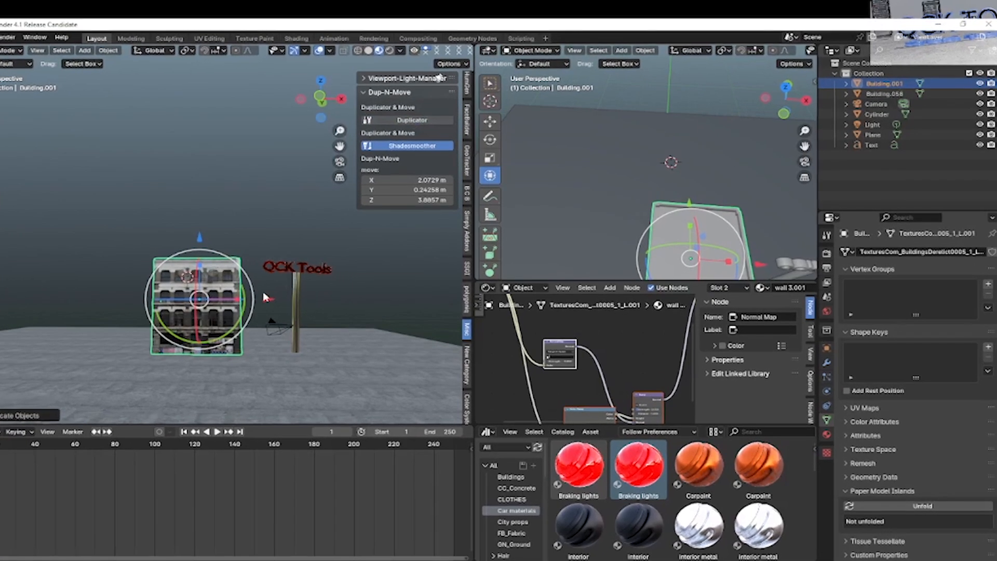
{"action": "left_click_drag", "start_coordinate": [265, 297], "coordinate": [136, 300]}
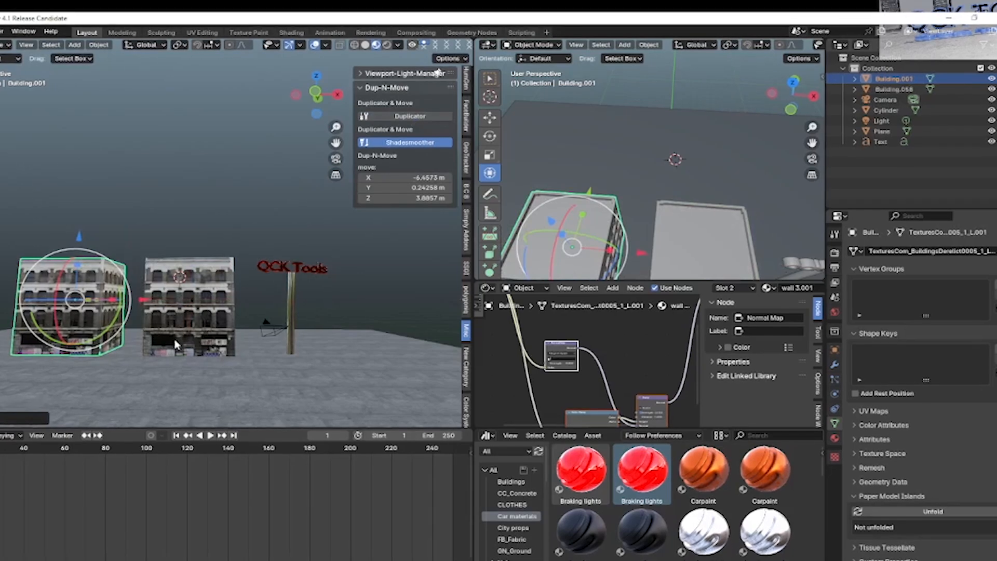
Step: Duplicate the moved building and stack the new copy on the original at X 2.1227 m, Y 0.41258 m, Z 9.4557 m
{"action": "left_click", "coordinate": [429, 116]}
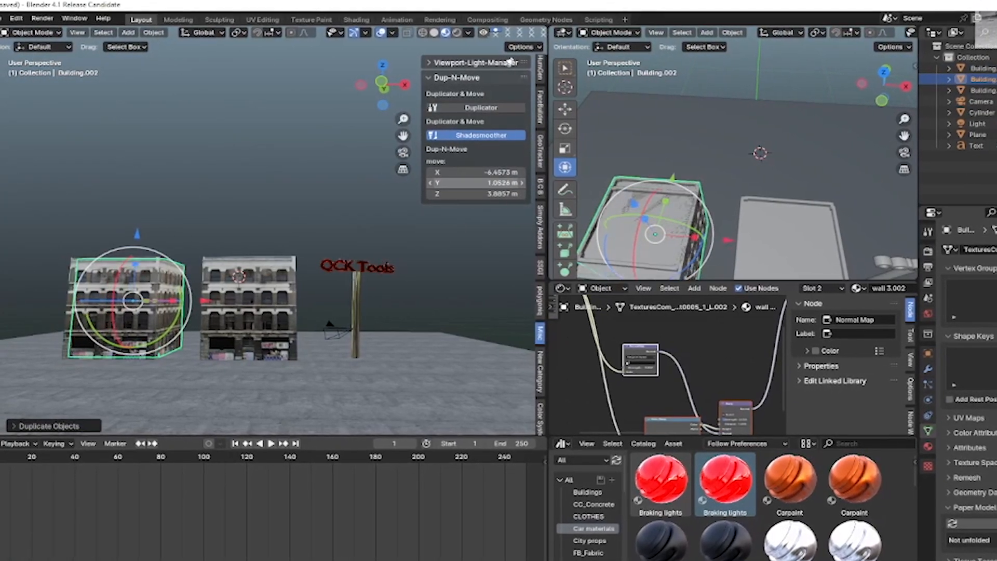
{"action": "left_click_drag", "start_coordinate": [514, 182], "coordinate": [508, 180]}
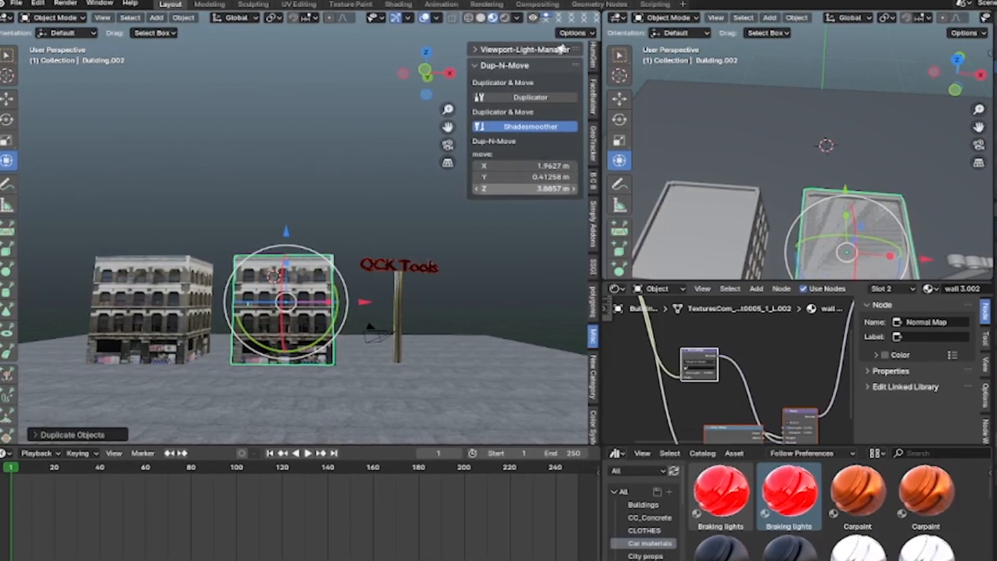
{"action": "left_click_drag", "start_coordinate": [533, 188], "coordinate": [574, 188]}
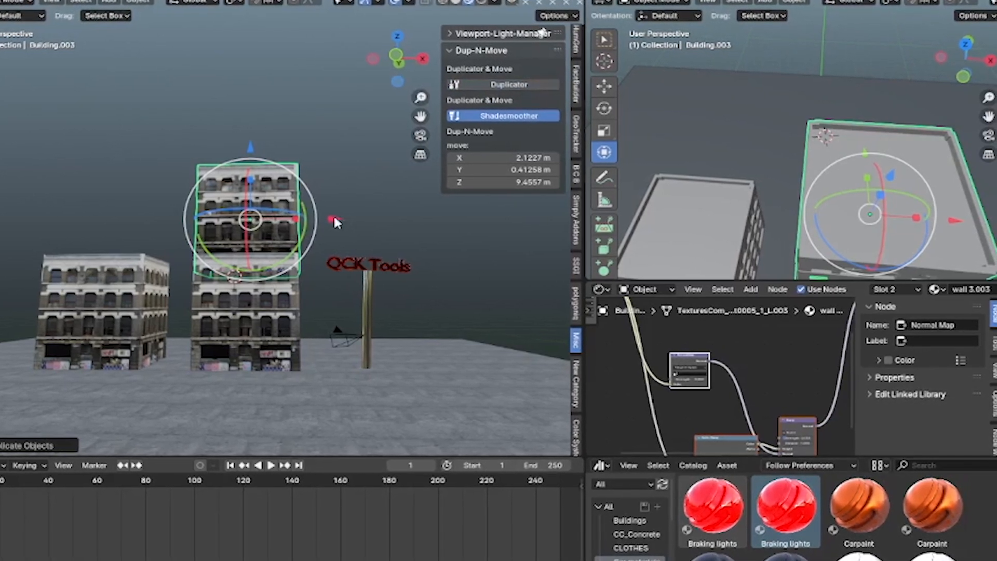
Step: Duplicate the stacked upper building and move the copy along X to -6.4919 m, on top of the other building
{"action": "left_click_drag", "start_coordinate": [336, 225], "coordinate": [225, 227]}
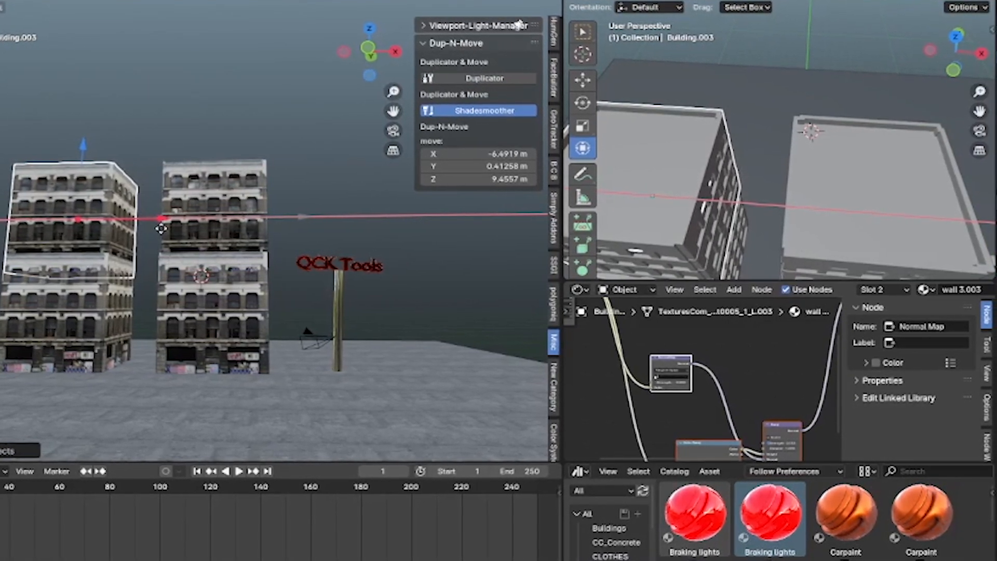
{"action": "left_click", "coordinate": [313, 185]}
{"action": "middle_click_drag", "start_coordinate": [306, 180], "coordinate": [318, 205]}
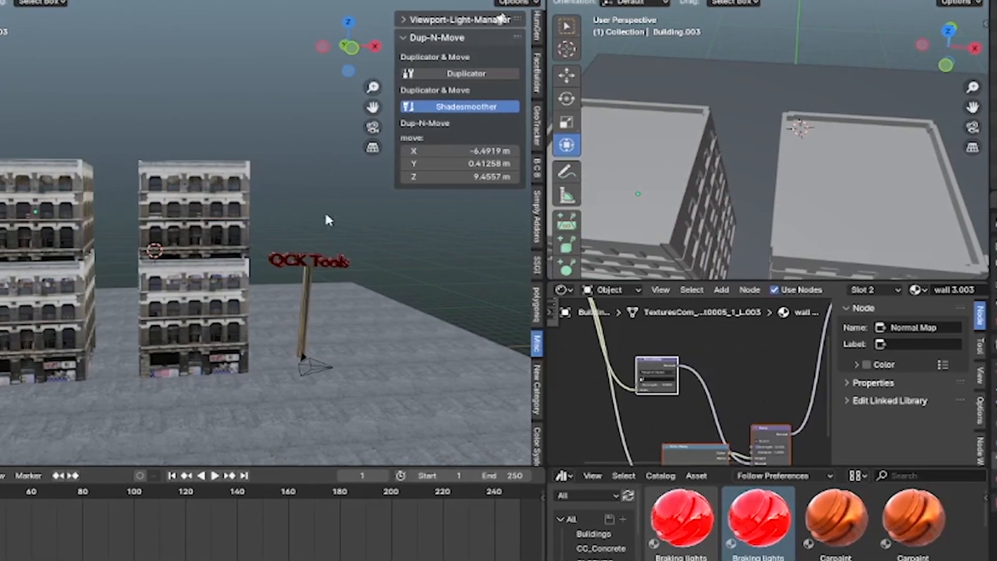
{"action": "scroll", "coordinate": [343, 359], "scroll_direction": "down", "scroll_amount": 3}
{"action": "scroll", "coordinate": [340, 357], "scroll_direction": "up", "scroll_amount": 3}
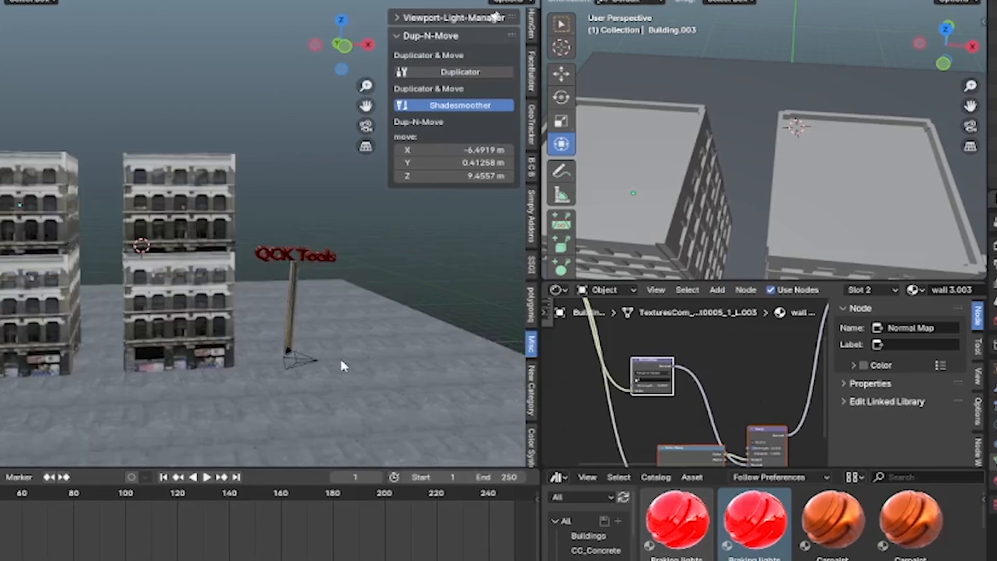
{"action": "middle_click_drag", "start_coordinate": [337, 353], "coordinate": [292, 338]}
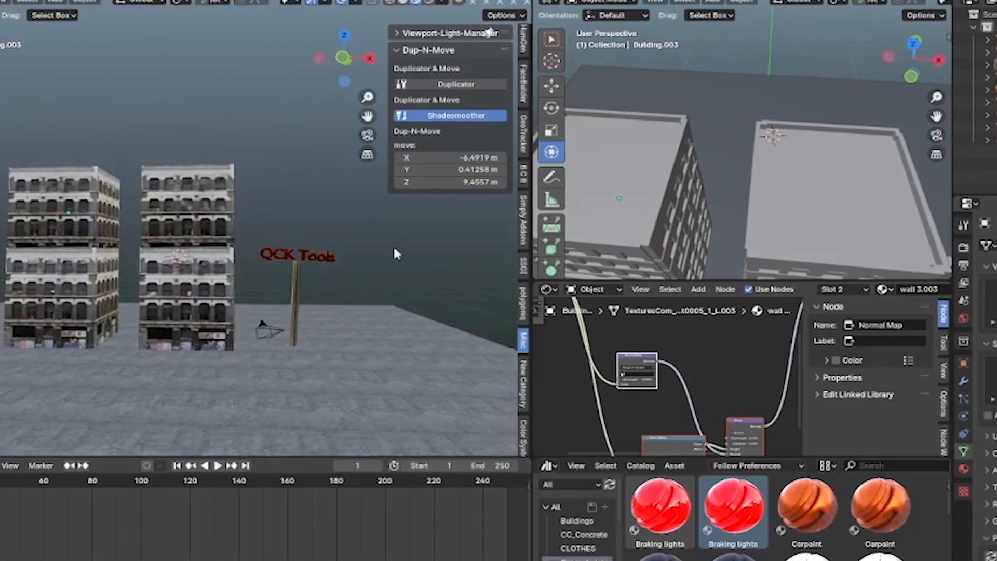
{"action": "scroll", "coordinate": [366, 318], "scroll_direction": "down", "scroll_amount": 3}
{"action": "scroll", "coordinate": [367, 318], "scroll_direction": "up", "scroll_amount": 4}
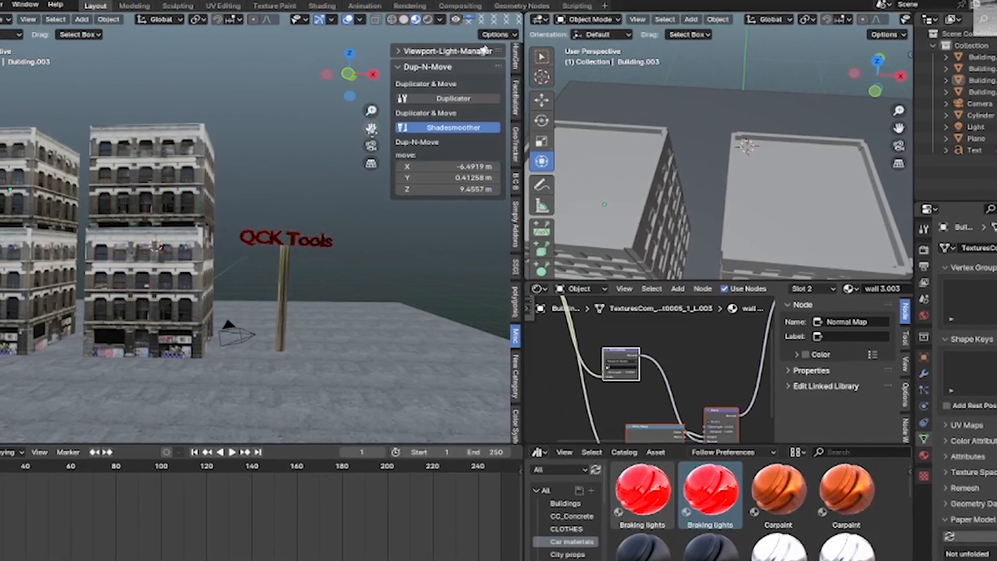
Step: Scale the ground plane up uniformly by about 1.8 so it extends further around the buildings, and deselect it
{"action": "middle_click_drag", "start_coordinate": [270, 249], "coordinate": [290, 236]}
{"action": "middle_click_drag", "start_coordinate": [221, 340], "coordinate": [236, 346]}
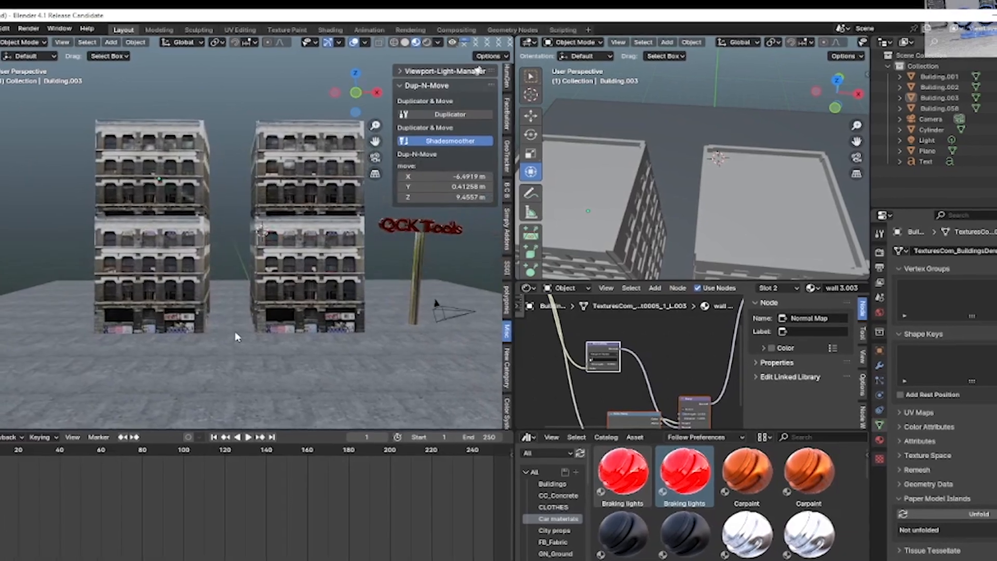
{"action": "left_click", "coordinate": [242, 370]}
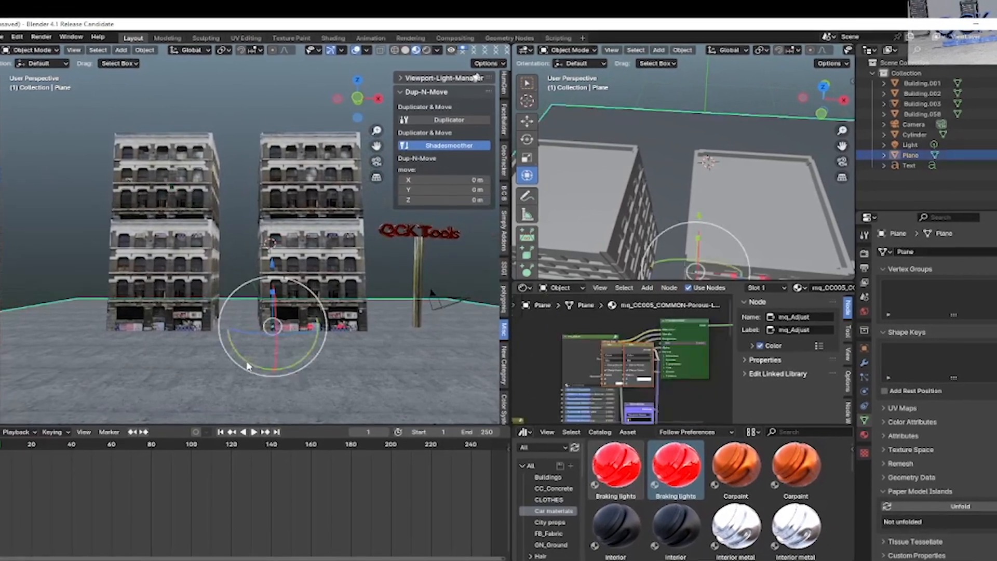
{"action": "key", "text": "s"}
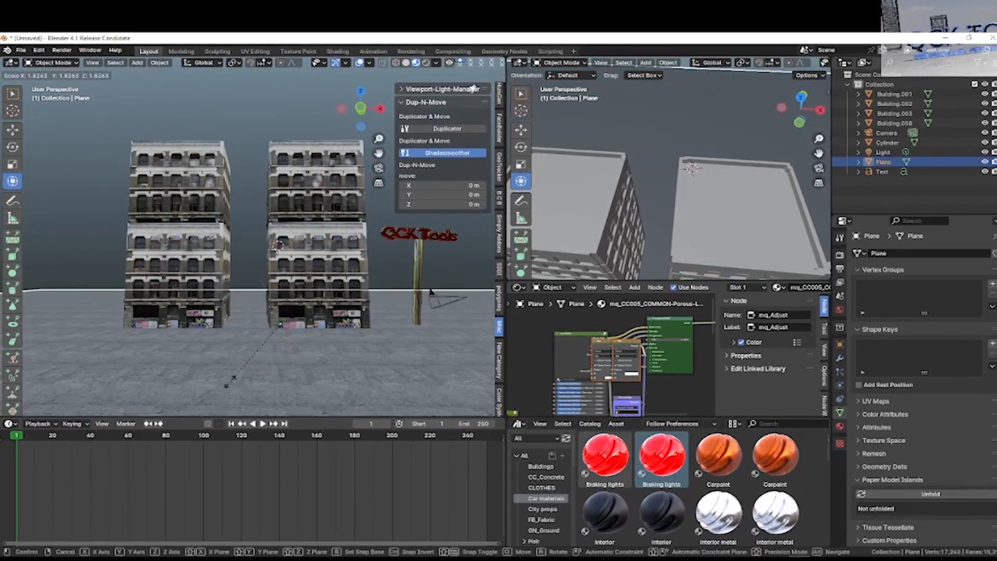
{"action": "left_click", "coordinate": [212, 385]}
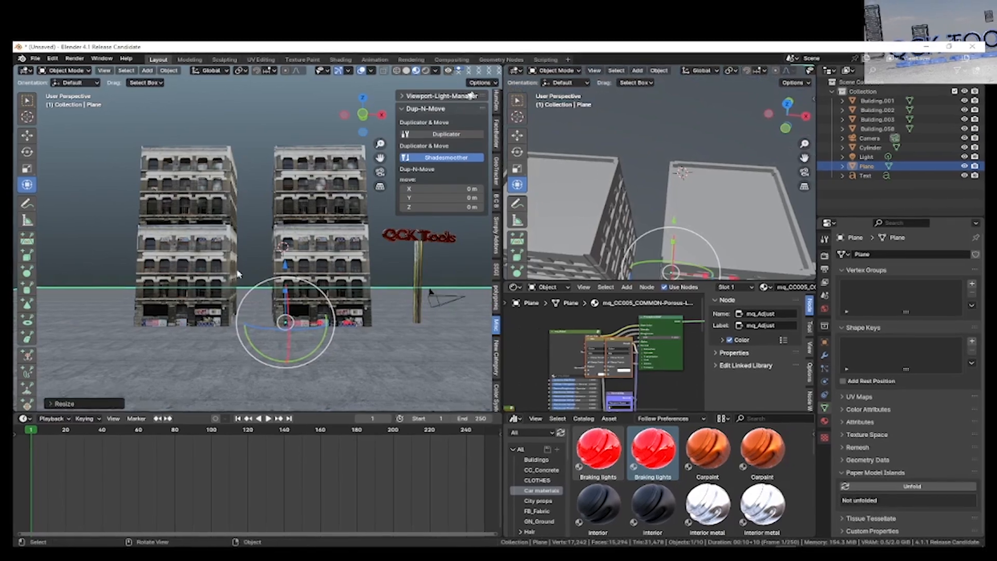
{"action": "left_click", "coordinate": [72, 221]}
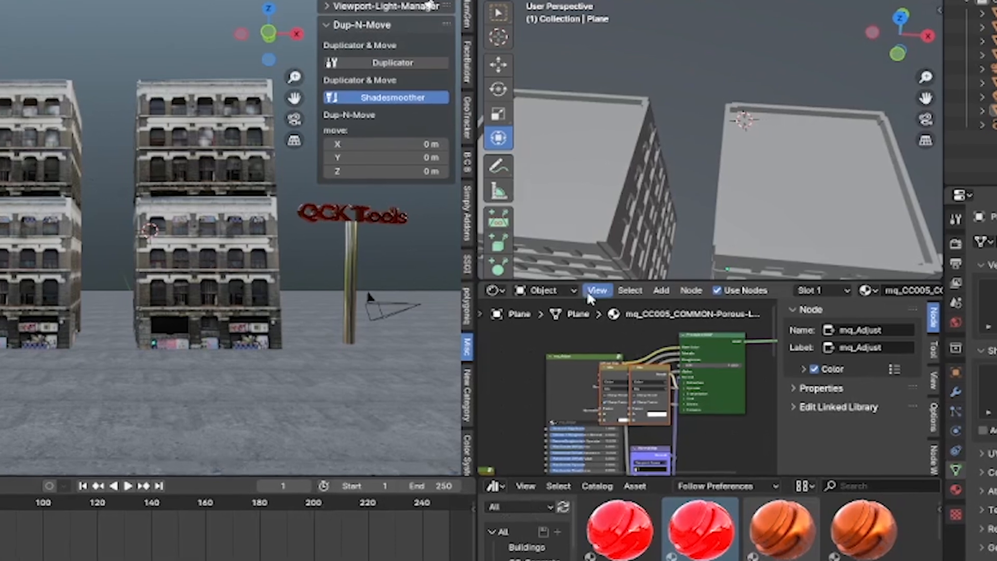
Step: Switch the shader node editor from object materials to the World shader
{"action": "left_click", "coordinate": [497, 292]}
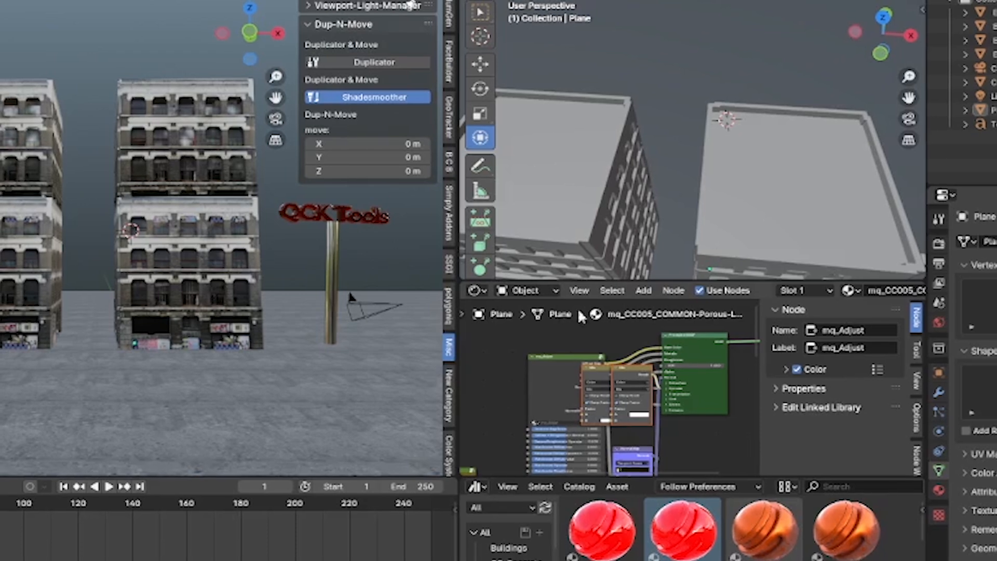
{"action": "left_click", "coordinate": [576, 289]}
{"action": "left_click", "coordinate": [523, 290]}
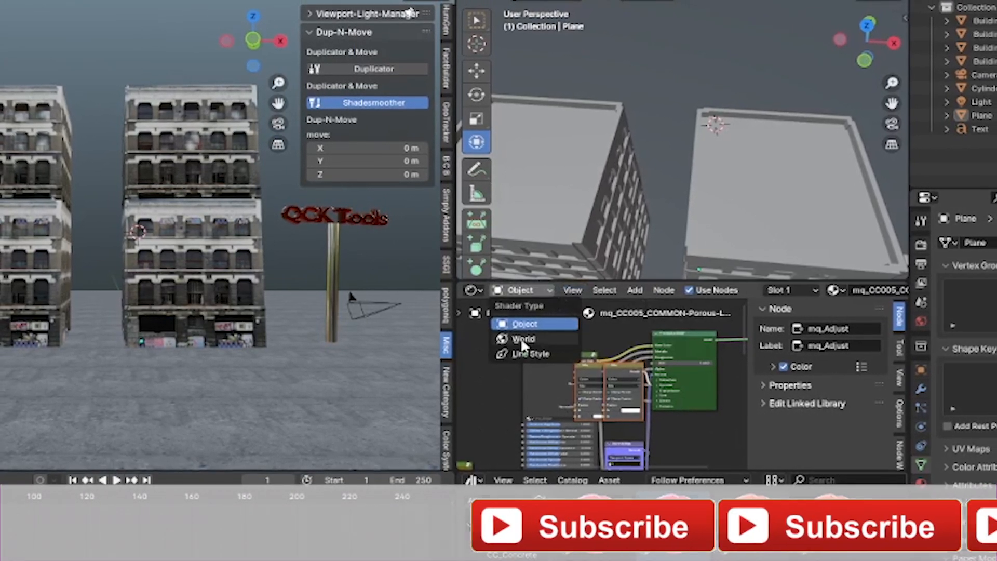
{"action": "left_click", "coordinate": [521, 338]}
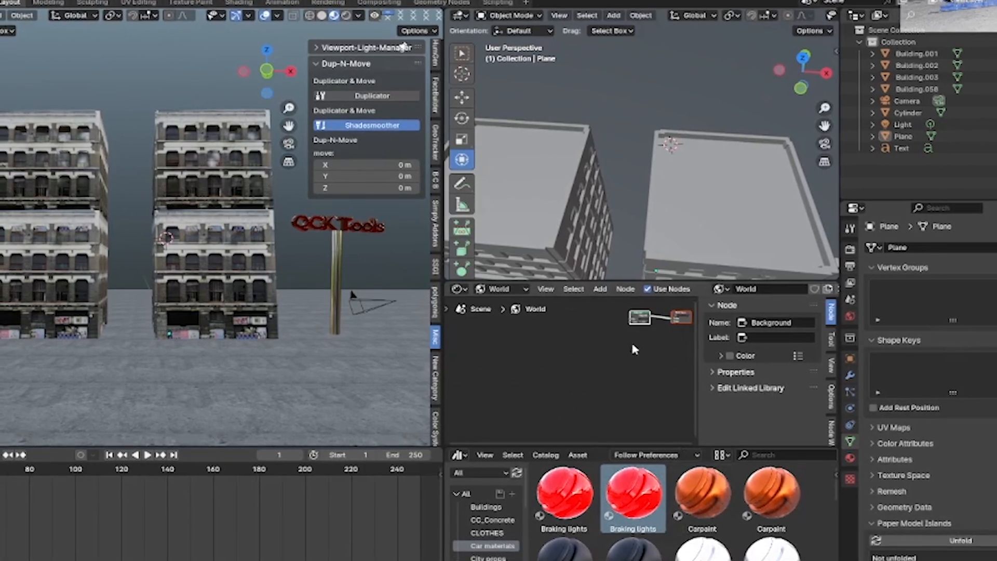
Step: Make room beside the Background node and connect a new Sky Texture node's Color to its Color input
{"action": "middle_click_drag", "start_coordinate": [630, 343], "coordinate": [535, 389]}
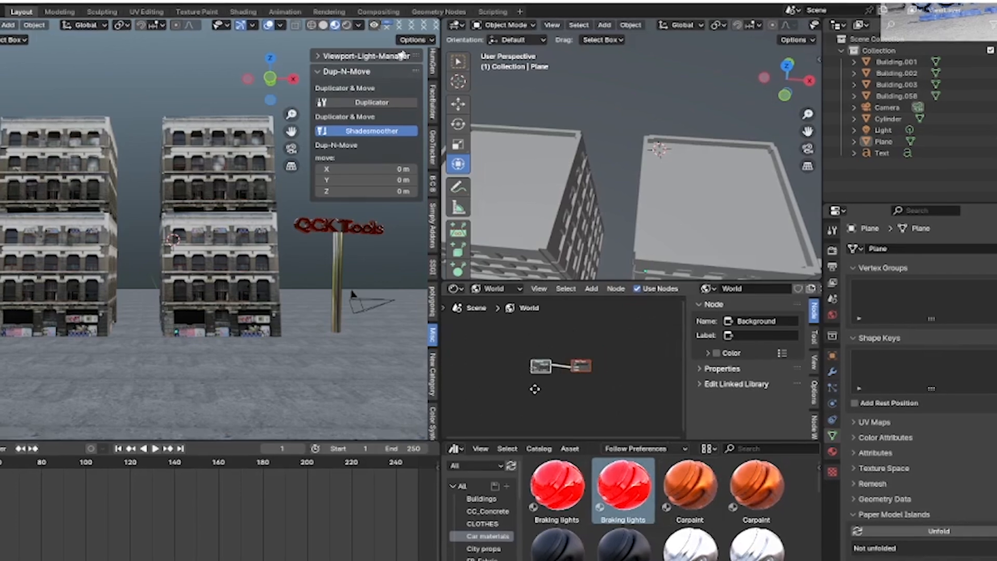
{"action": "scroll", "coordinate": [539, 387], "scroll_direction": "up", "scroll_amount": 5}
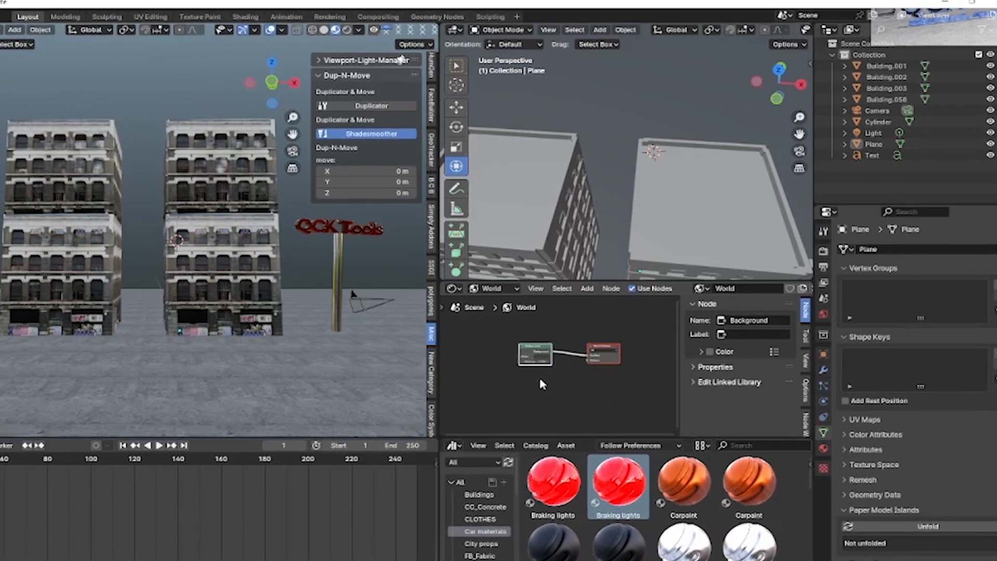
{"action": "scroll", "coordinate": [540, 383], "scroll_direction": "up", "scroll_amount": 2}
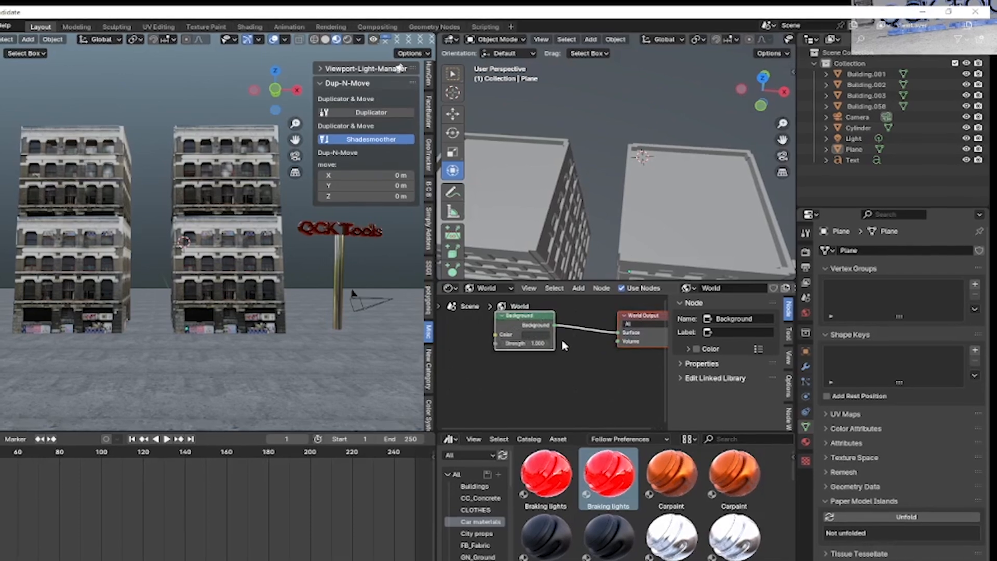
{"action": "left_click_drag", "start_coordinate": [540, 315], "coordinate": [606, 337]}
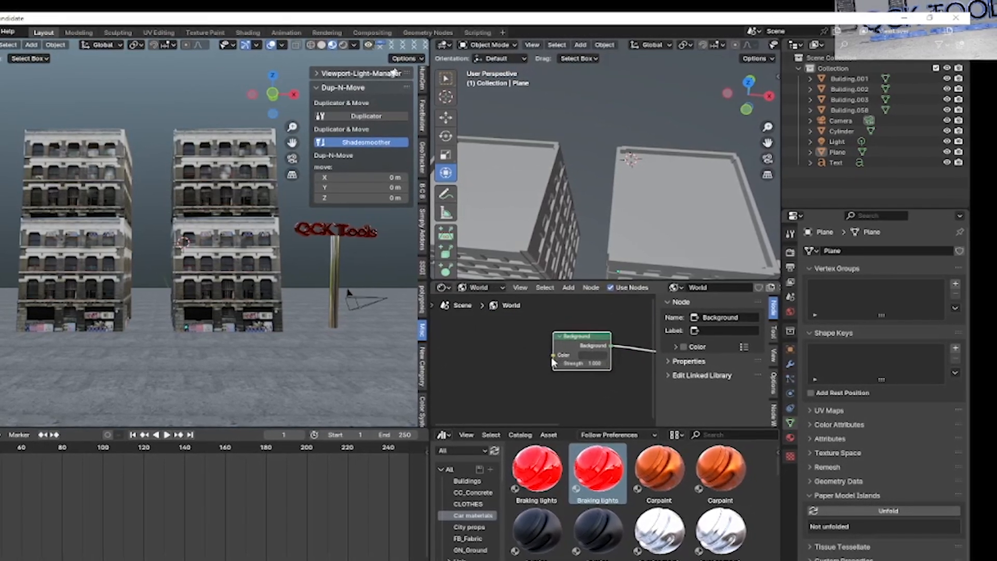
{"action": "left_click_drag", "start_coordinate": [527, 359], "coordinate": [516, 352]}
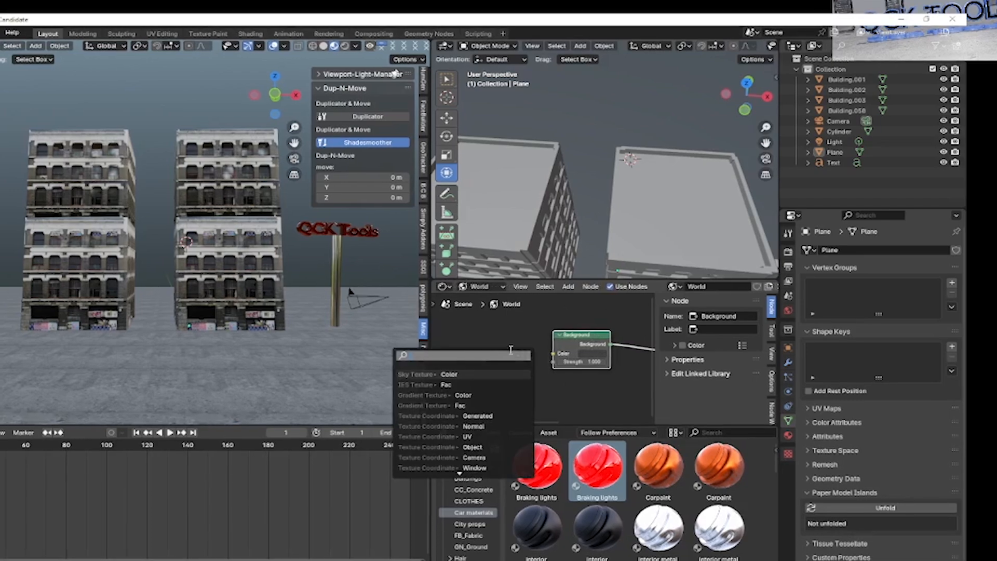
{"action": "left_click", "coordinate": [442, 373]}
{"action": "left_click", "coordinate": [459, 347]}
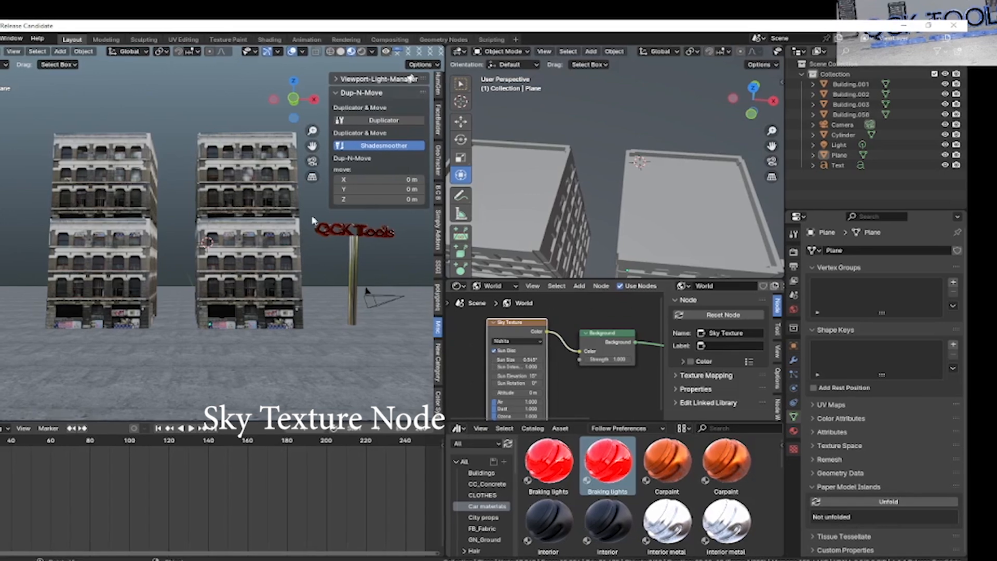
Step: Enable Scene Lights and Scene World for the main viewport's material preview shading
{"action": "left_click", "coordinate": [377, 54]}
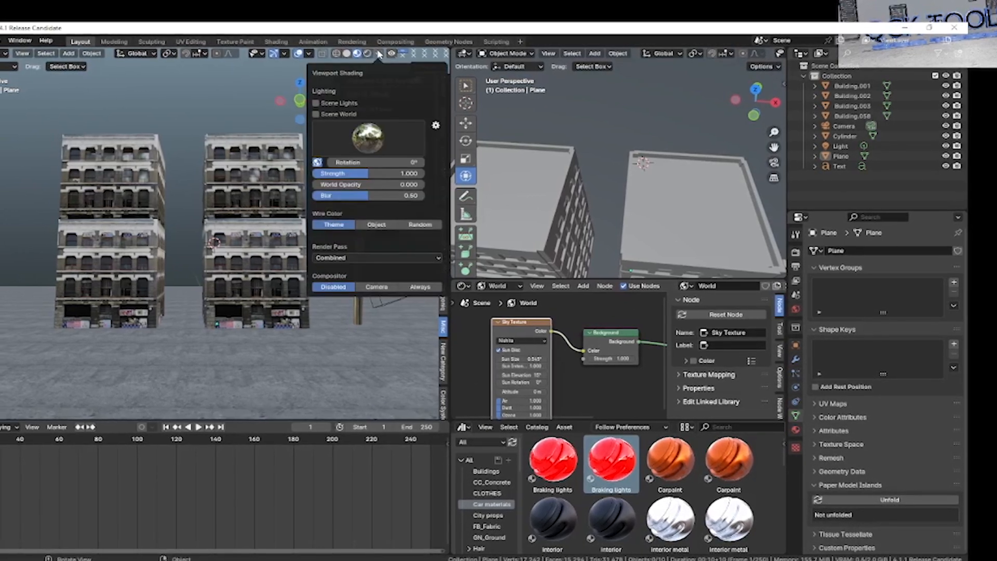
{"action": "left_click", "coordinate": [320, 104]}
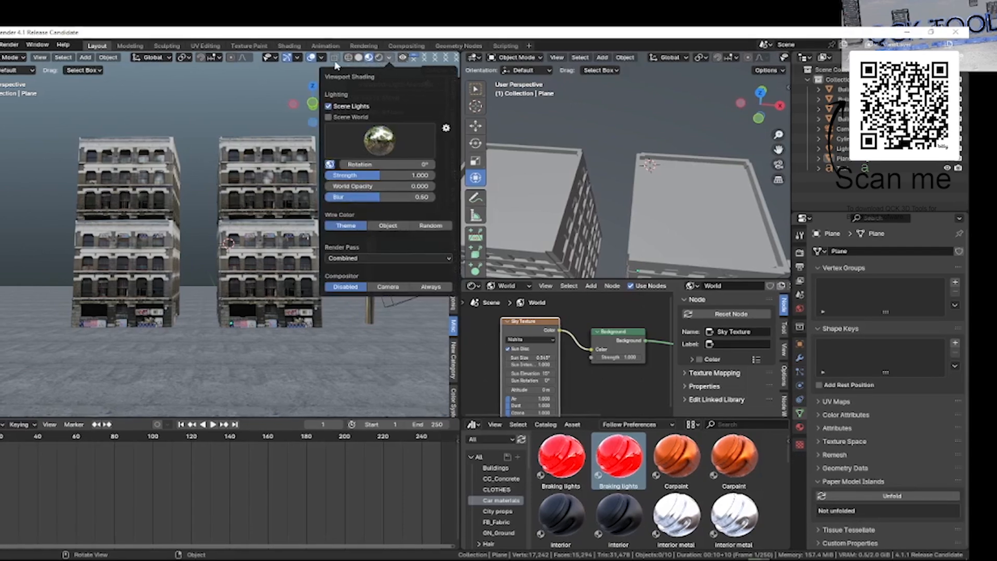
{"action": "left_click", "coordinate": [295, 57]}
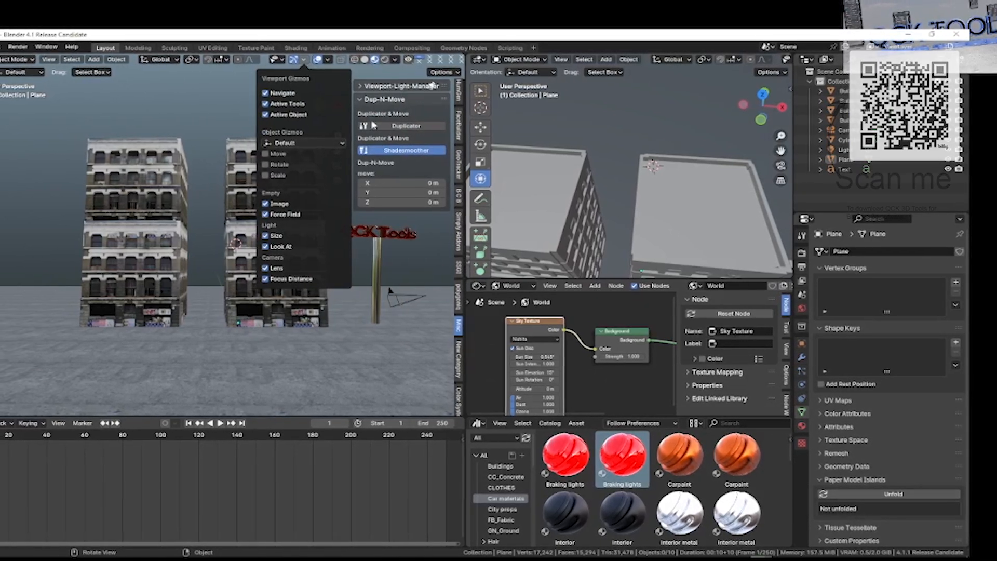
{"action": "left_click", "coordinate": [400, 62]}
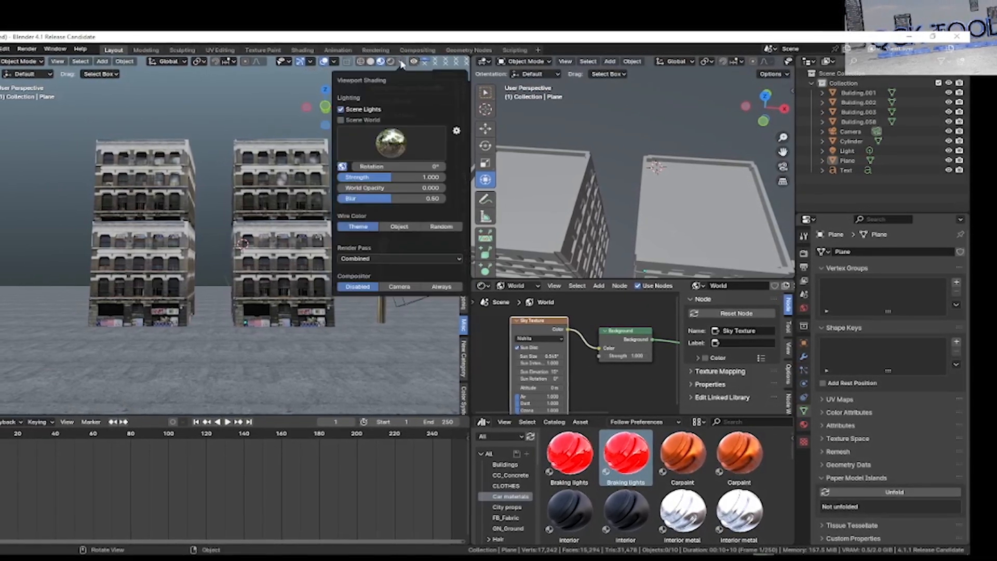
{"action": "left_click", "coordinate": [354, 123]}
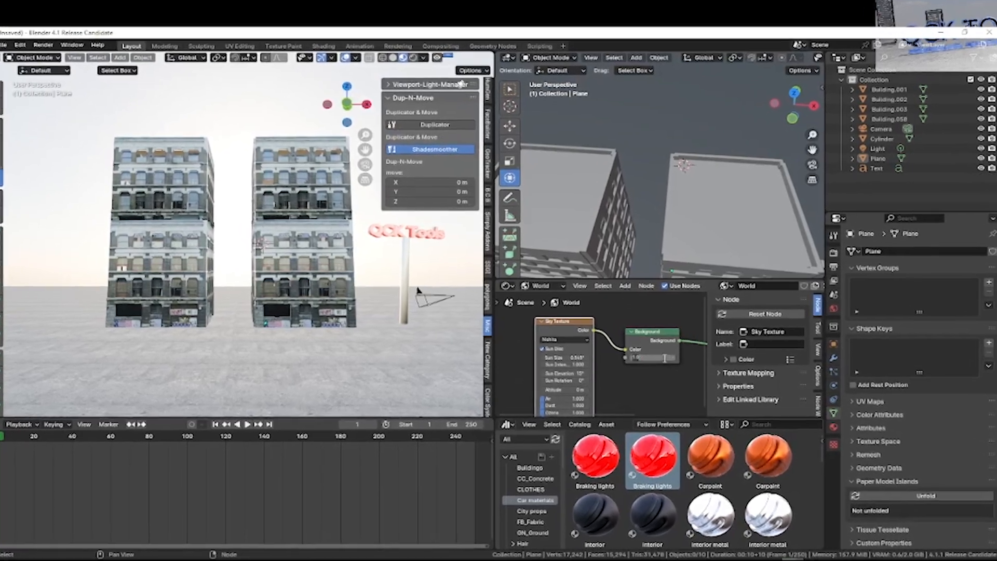
Step: Set the World Background node's strength to 0.050
{"action": "left_click", "coordinate": [653, 352]}
{"action": "type", "text": "0."}
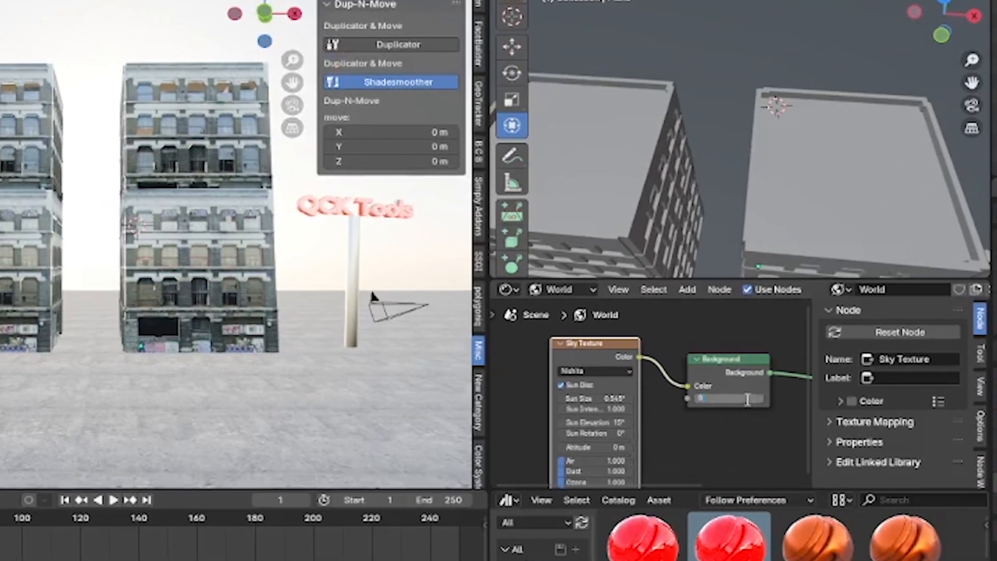
{"action": "type", "text": "0"}
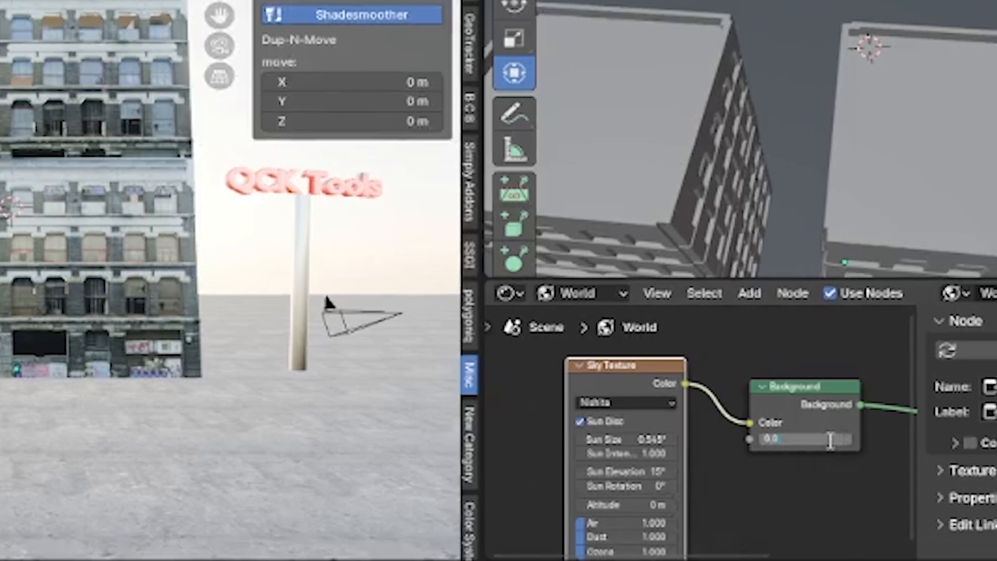
{"action": "type", "text": "50"}
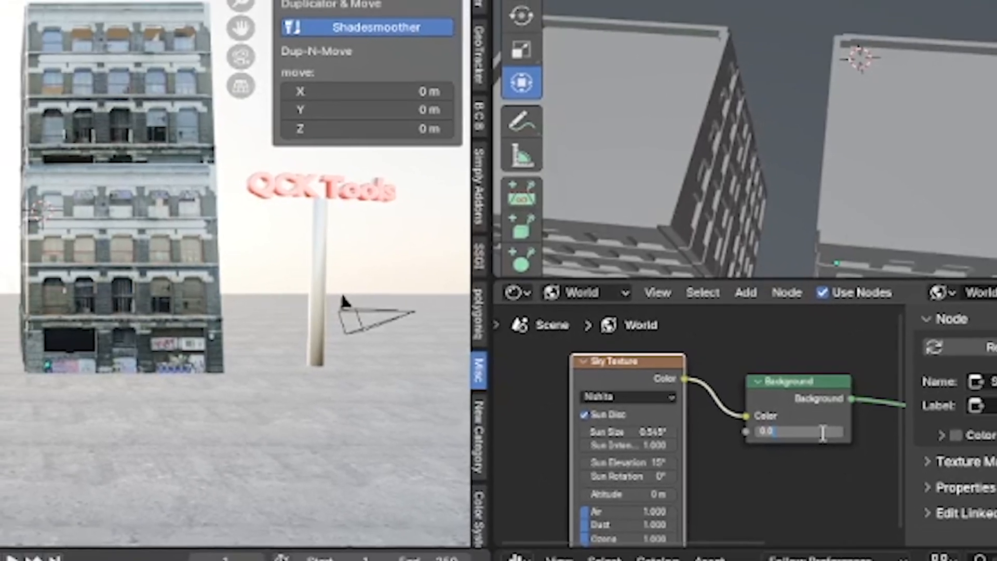
{"action": "key", "text": "Return"}
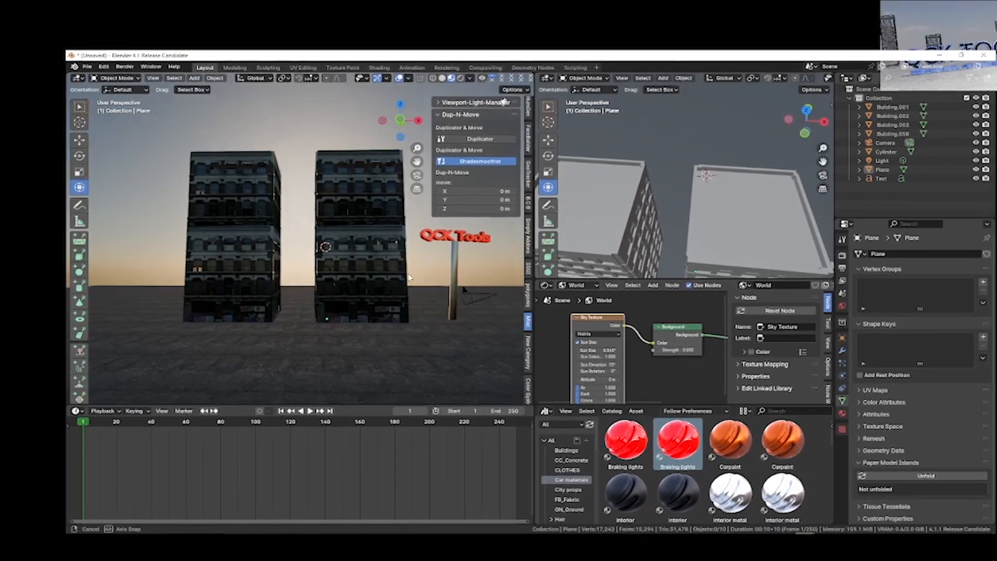
Step: Place the 3D cursor on the front of the left building's upper storeys and add an area light there
{"action": "mouse_move", "coordinate": [408, 277]}
{"action": "middle_mouse_down"}
{"action": "mouse_move", "coordinate": [396, 276]}
{"action": "mouse_move", "coordinate": [417, 272]}
{"action": "middle_mouse_up"}
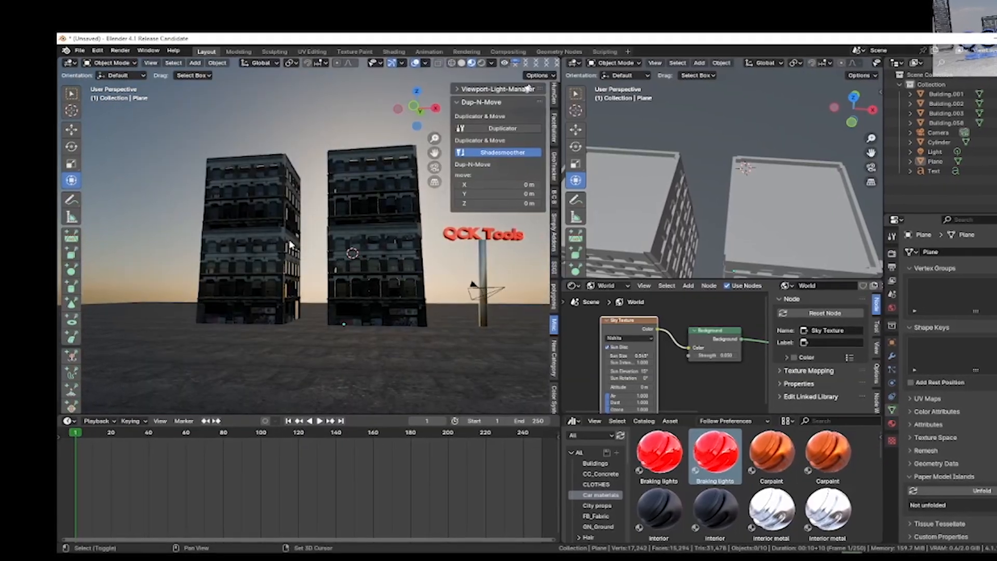
{"action": "right_click", "coordinate": [275, 240], "text": "shift"}
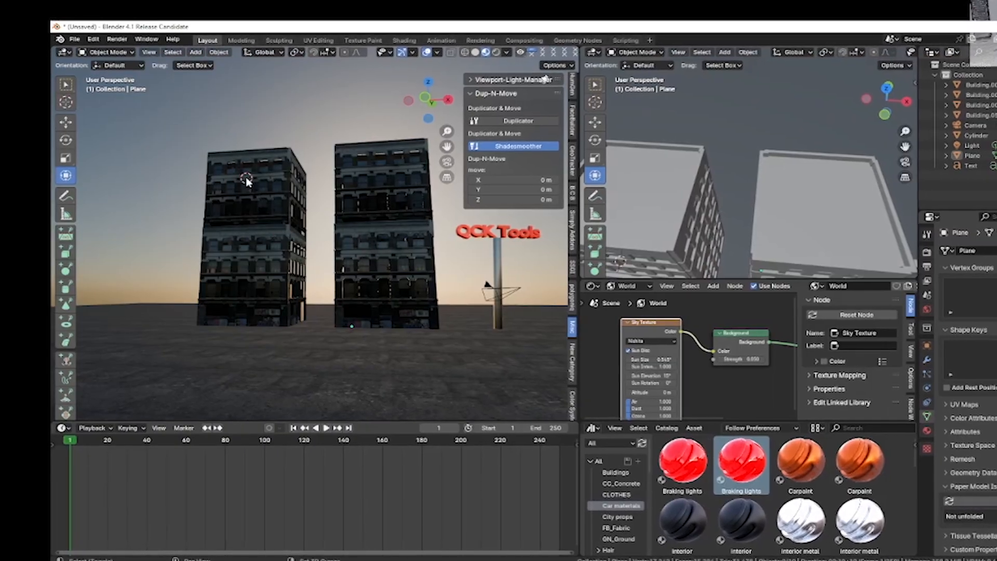
{"action": "key", "text": "q"}
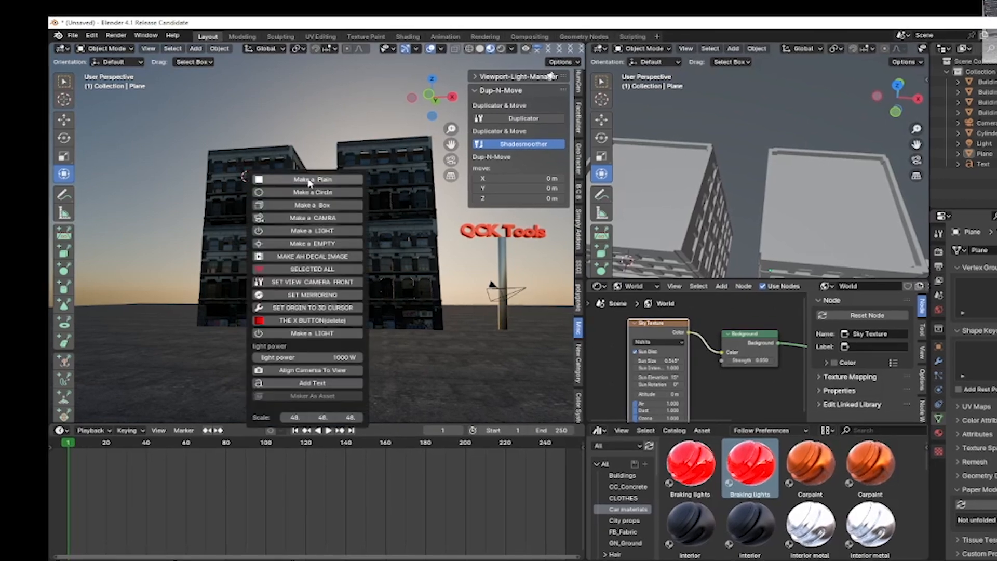
{"action": "left_click", "coordinate": [316, 230]}
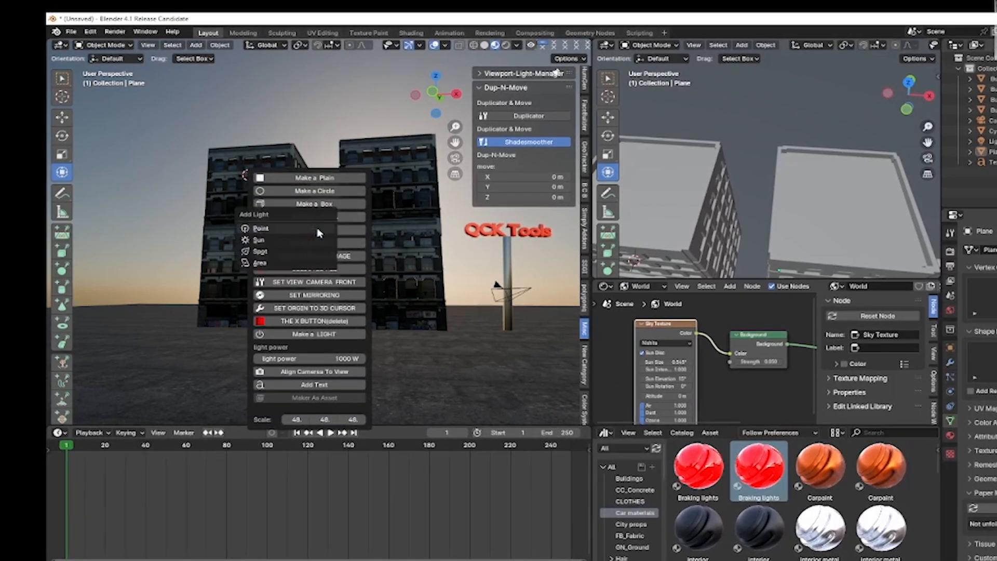
{"action": "left_click", "coordinate": [262, 263]}
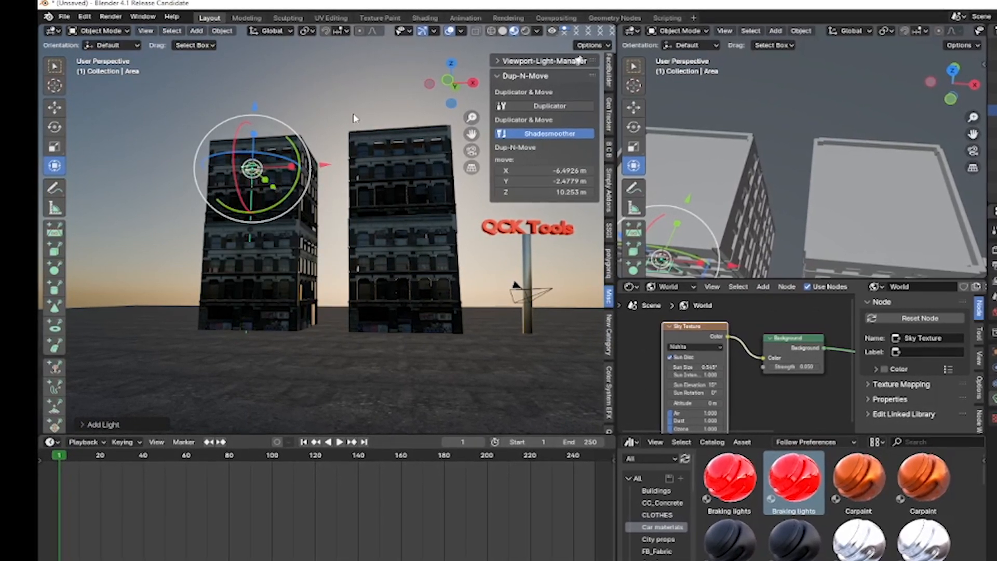
Step: Move the area light along Y to -4.2286 m, in front of the building, and enlarge it along X and Y
{"action": "scroll", "coordinate": [705, 202], "scroll_direction": "down", "scroll_amount": 5}
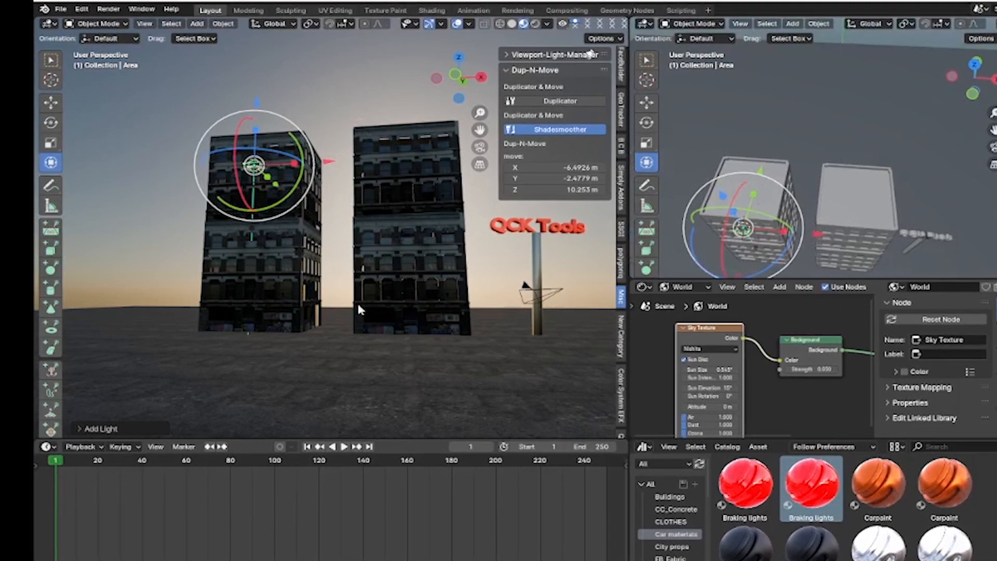
{"action": "middle_click_drag", "start_coordinate": [882, 159], "coordinate": [893, 203]}
{"action": "key", "text": "g"}
{"action": "key", "text": "y"}
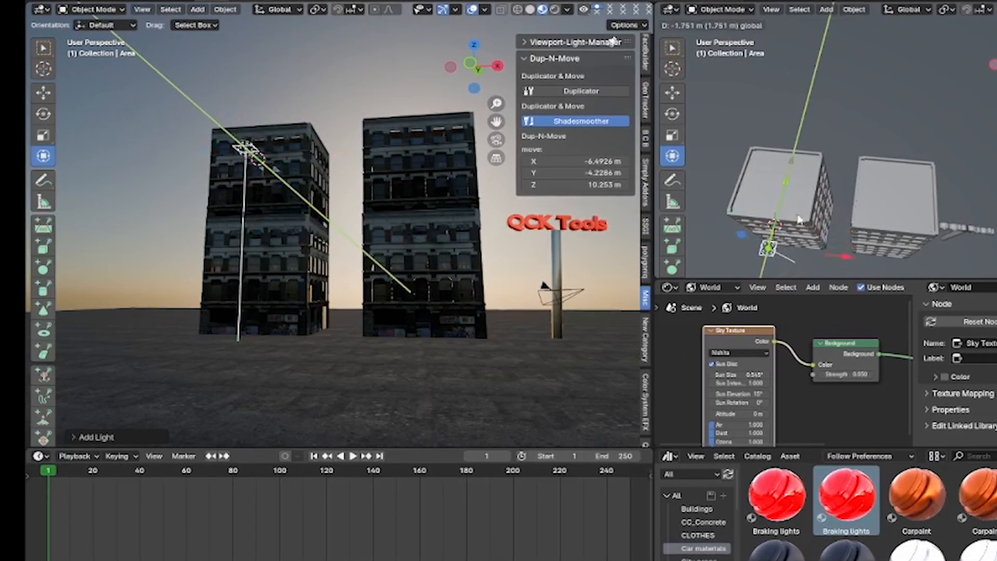
{"action": "left_click", "coordinate": [790, 188]}
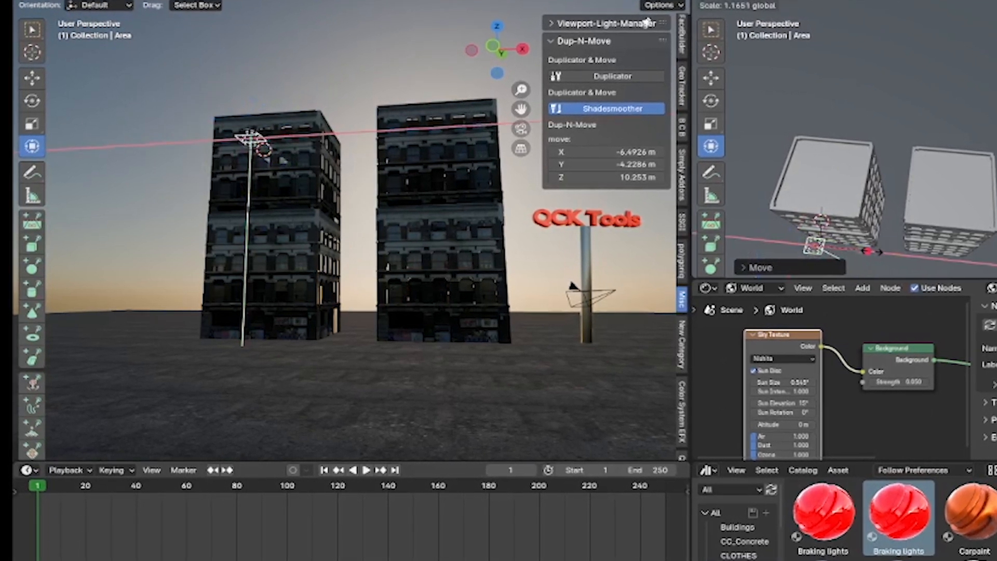
{"action": "key", "text": "Return"}
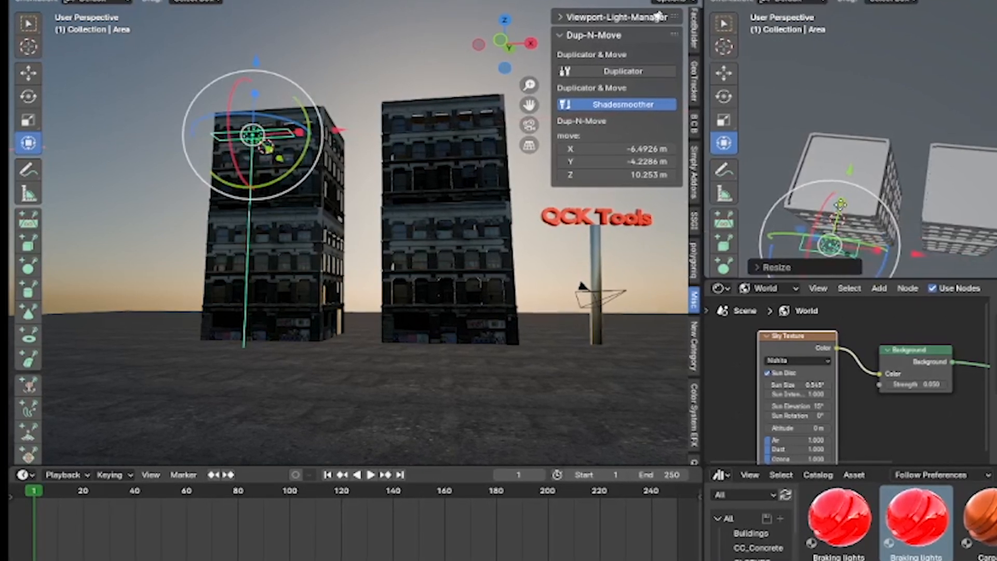
{"action": "left_click_drag", "start_coordinate": [840, 203], "coordinate": [883, 133]}
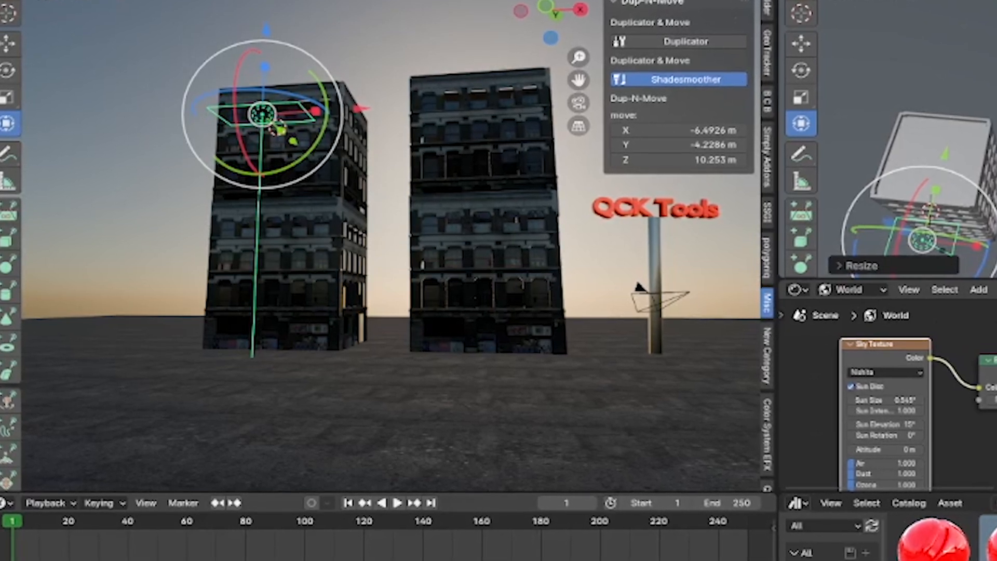
Step: Raise the area light's power to 320 W with the Viewport-Light-Manager's full-step increase
{"action": "scroll", "coordinate": [640, 162], "scroll_direction": "up", "scroll_amount": 5}
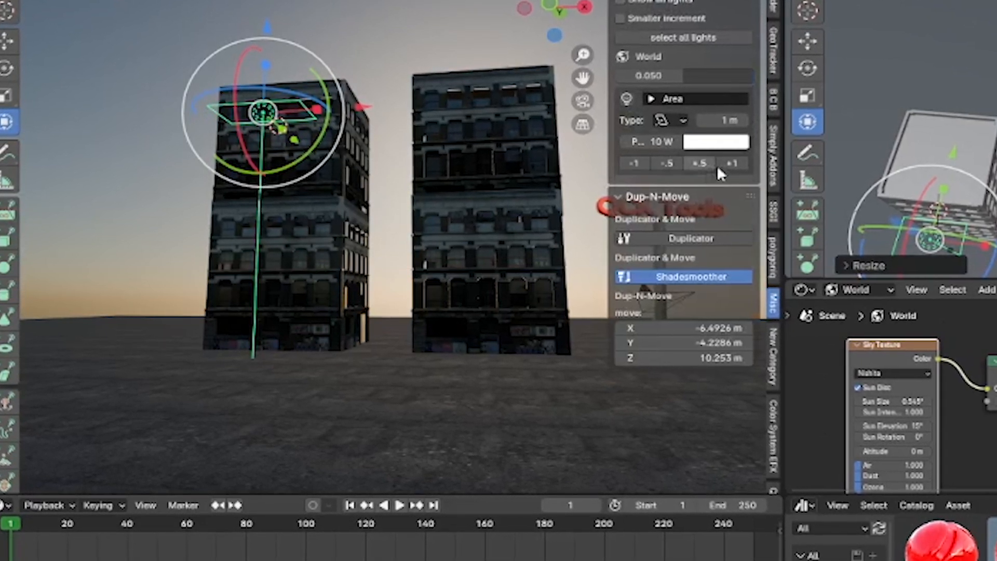
{"action": "left_click", "coordinate": [732, 161]}
{"action": "left_click", "coordinate": [737, 162]}
{"action": "left_click", "coordinate": [738, 162]}
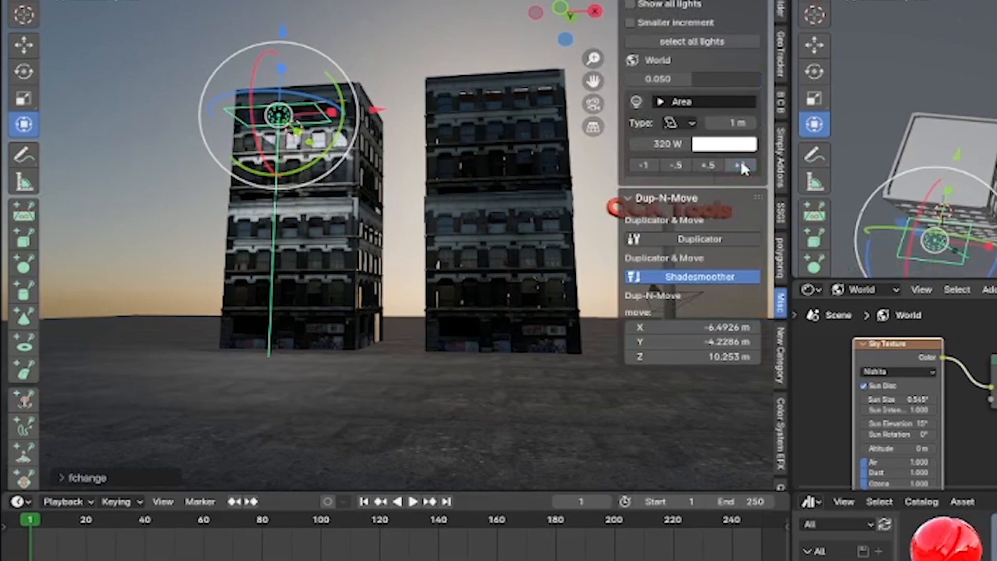
Step: Try a power of 640 W on the area light and return it to 320 W
{"action": "left_click", "coordinate": [737, 163]}
{"action": "left_click", "coordinate": [737, 162]}
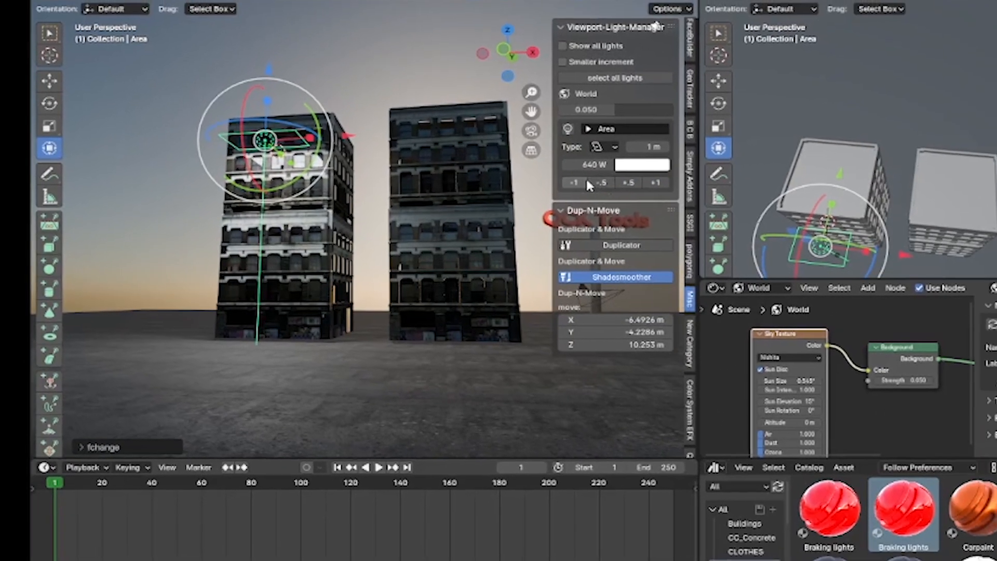
{"action": "left_click", "coordinate": [613, 176]}
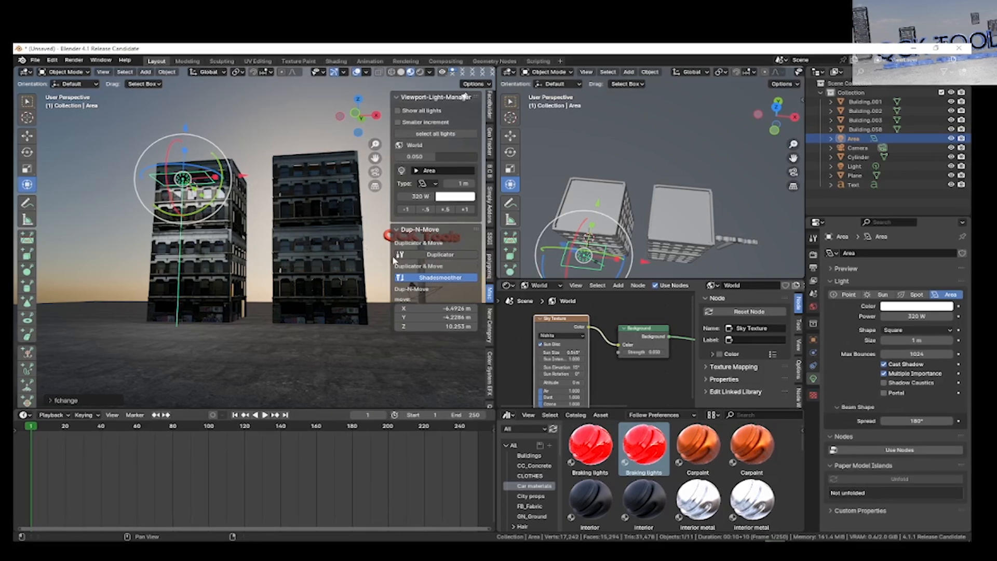
Step: Duplicate the area light and move the copy along X to 2.2409 m, in front of the right building's upper storeys
{"action": "key", "text": "q"}
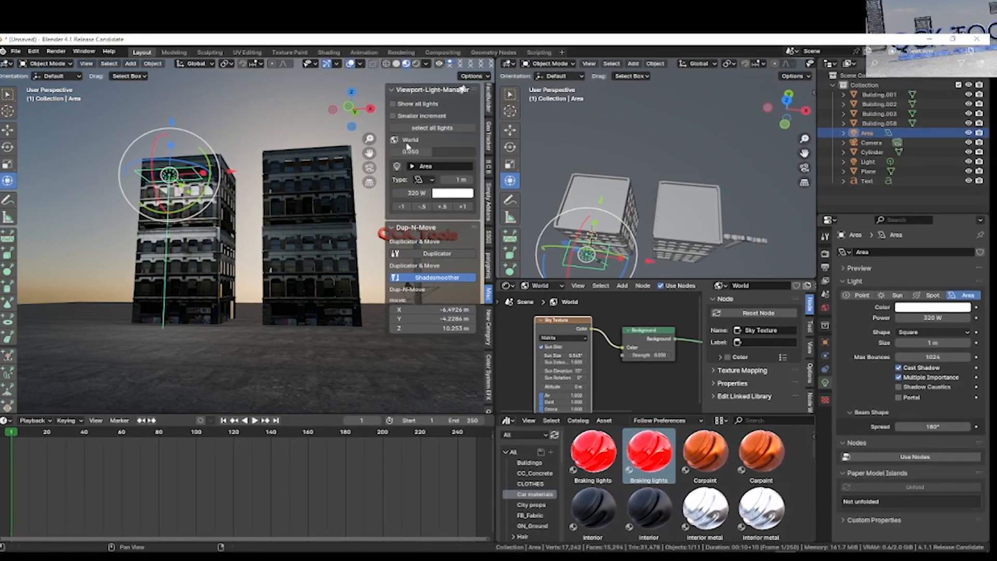
{"action": "left_click", "coordinate": [416, 253]}
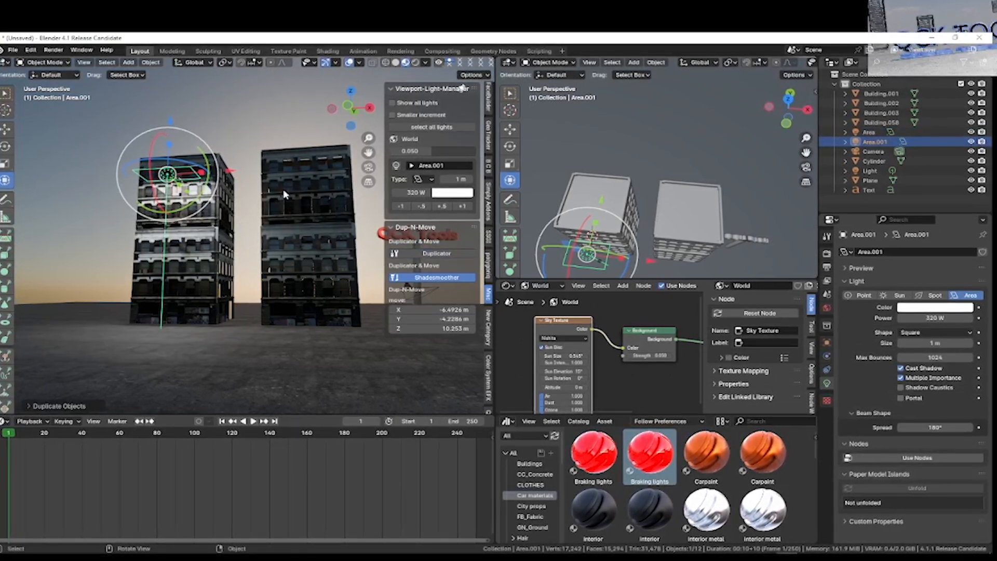
{"action": "left_click_drag", "start_coordinate": [231, 172], "coordinate": [374, 178]}
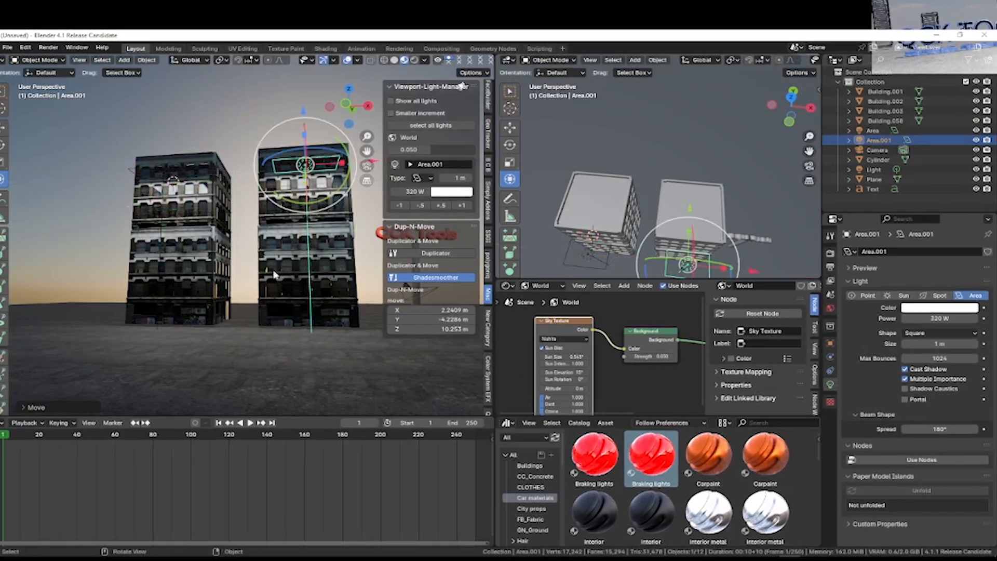
Step: Place the 3D cursor on the front of the left building's lower storeys and add a point light there
{"action": "right_click", "coordinate": [287, 313]}
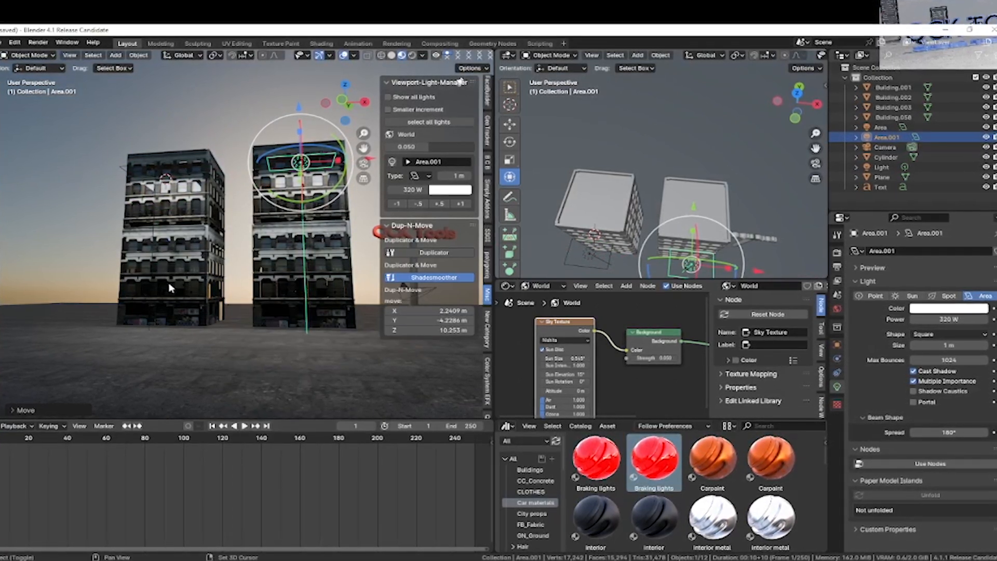
{"action": "right_click", "coordinate": [153, 284], "text": "shift"}
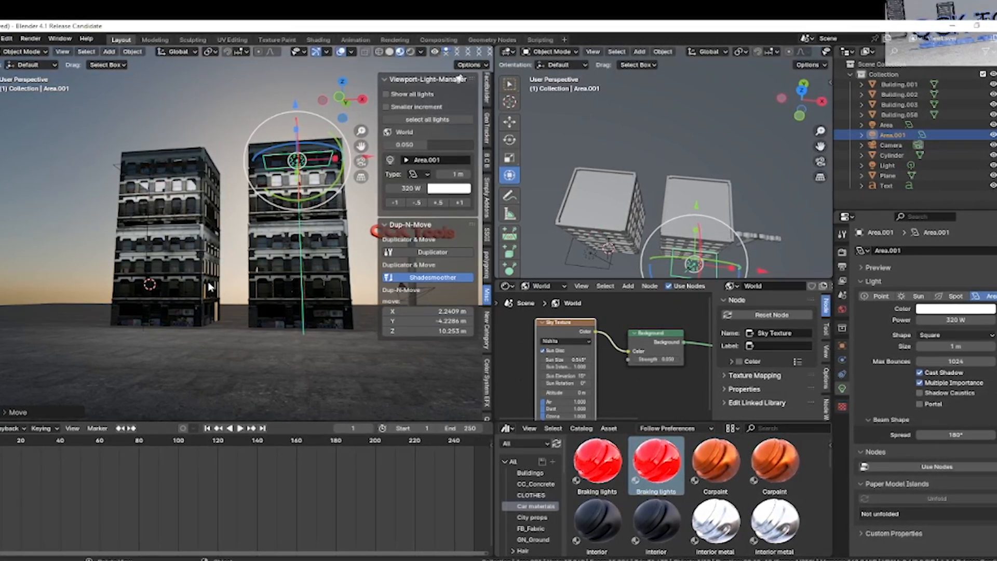
{"action": "key", "text": "shift+a"}
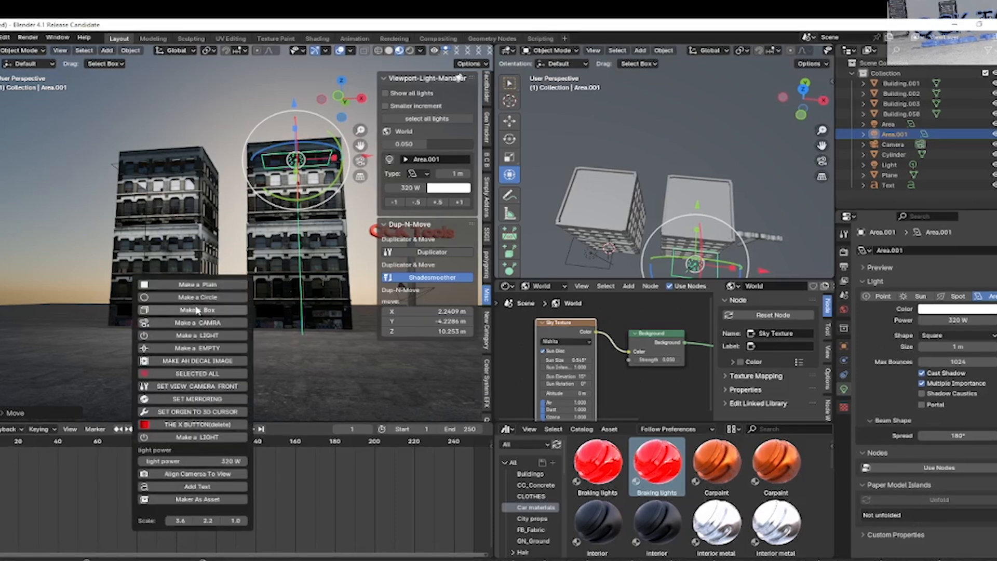
{"action": "left_click", "coordinate": [202, 336]}
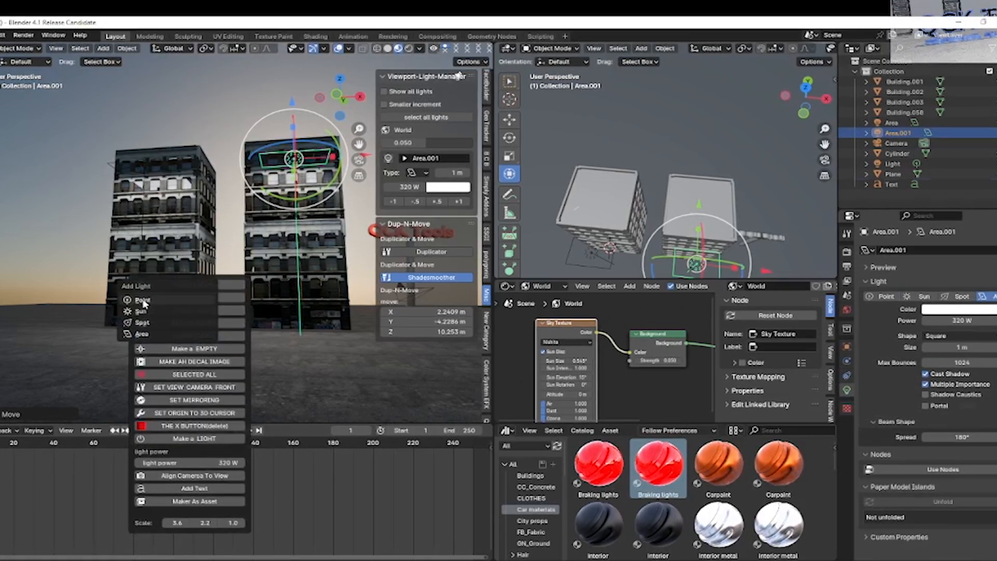
{"action": "left_click", "coordinate": [143, 301]}
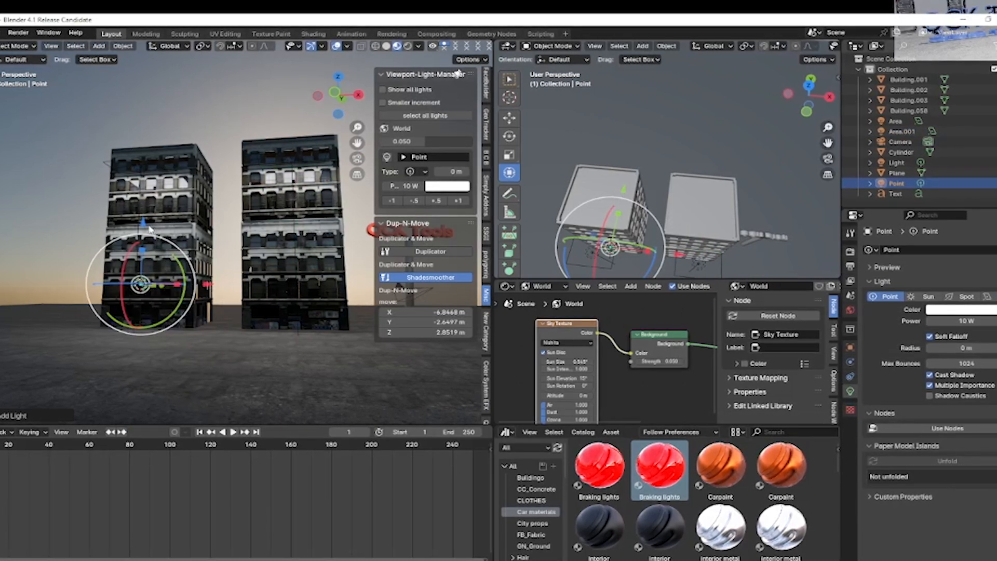
Step: Lower the point light to Z 1.6036 m and move it along Y to -3.2337 m, out in front of the left building
{"action": "left_click_drag", "start_coordinate": [147, 228], "coordinate": [136, 243]}
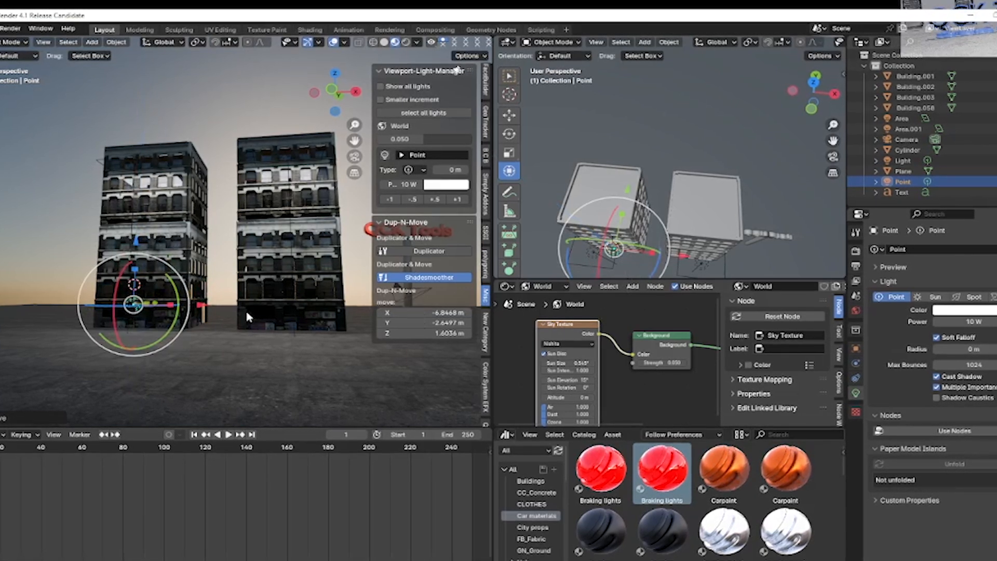
{"action": "scroll", "coordinate": [261, 312], "scroll_direction": "up", "scroll_amount": 2}
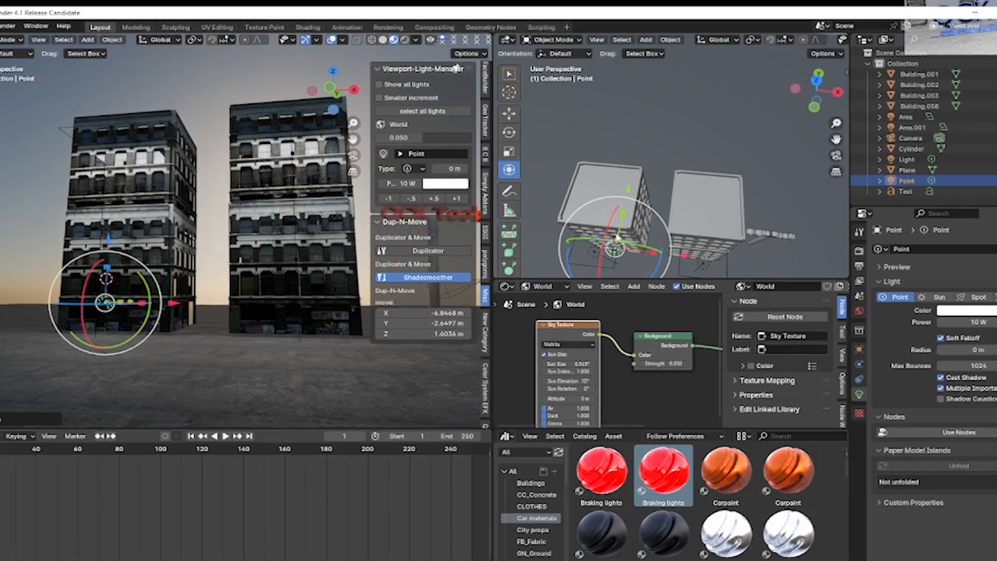
{"action": "left_click_drag", "start_coordinate": [630, 192], "coordinate": [630, 195]}
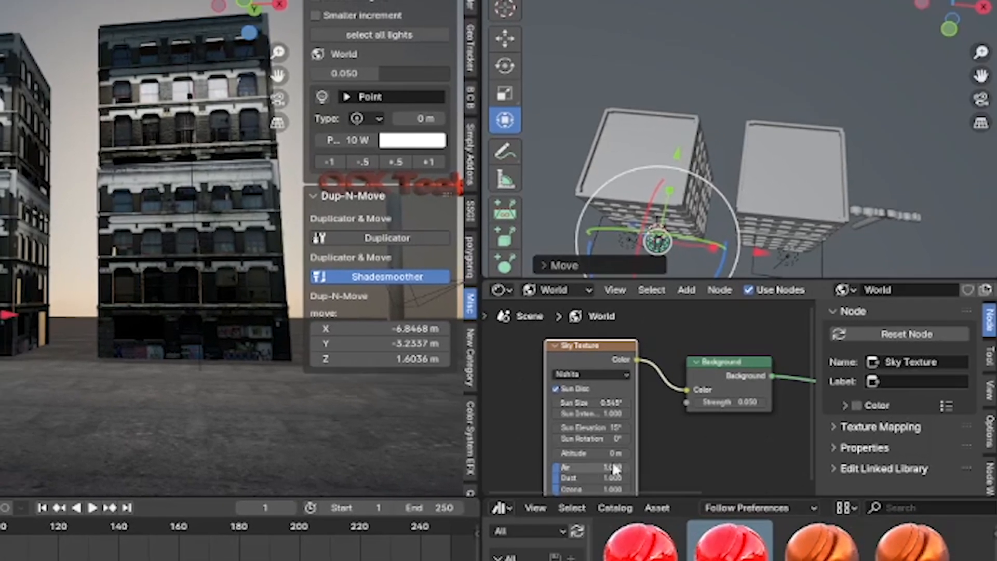
Step: Try a value of 2.50 for the Sky Texture node's Air
{"action": "left_click", "coordinate": [620, 477]}
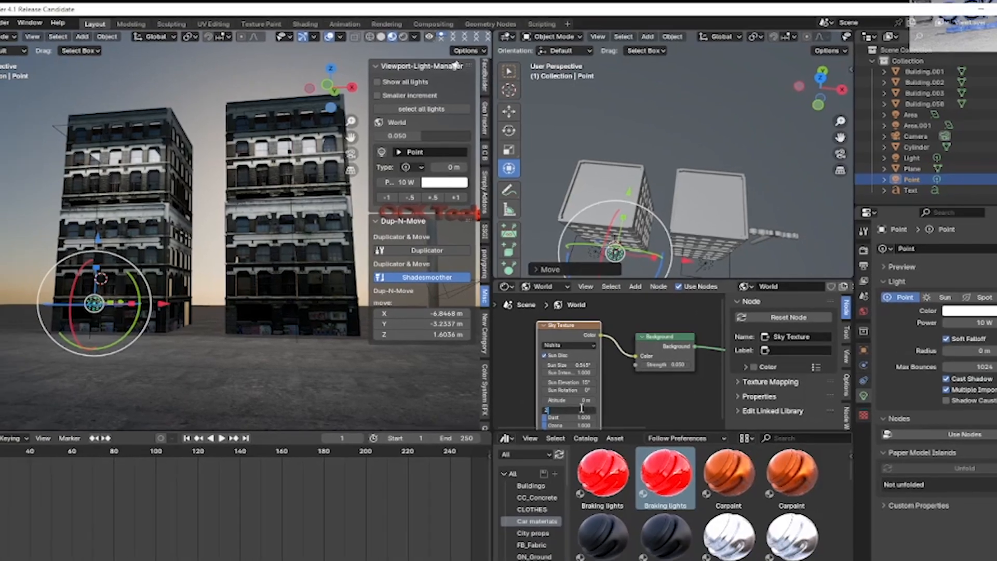
{"action": "type", "text": "2.50"}
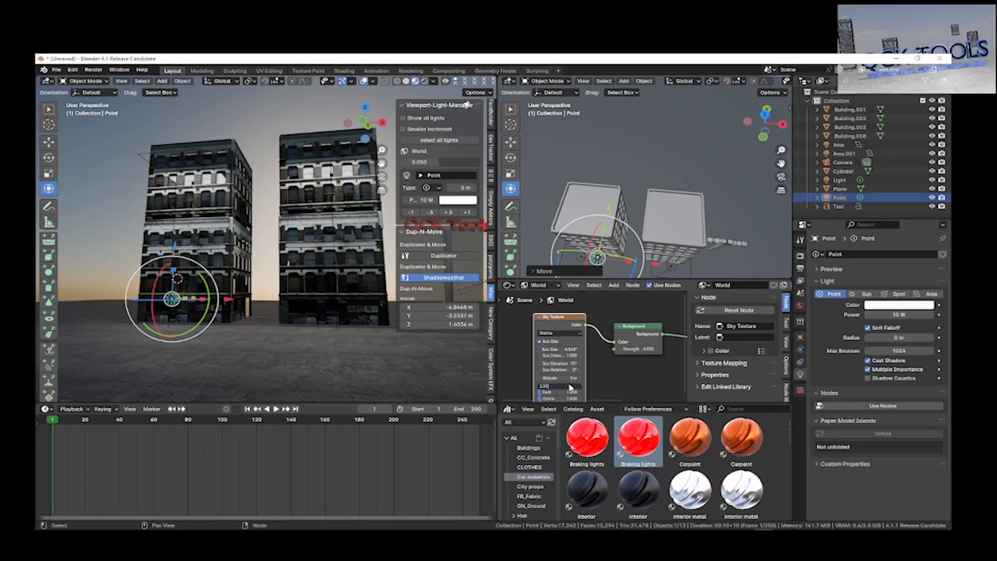
{"action": "key", "text": "Return"}
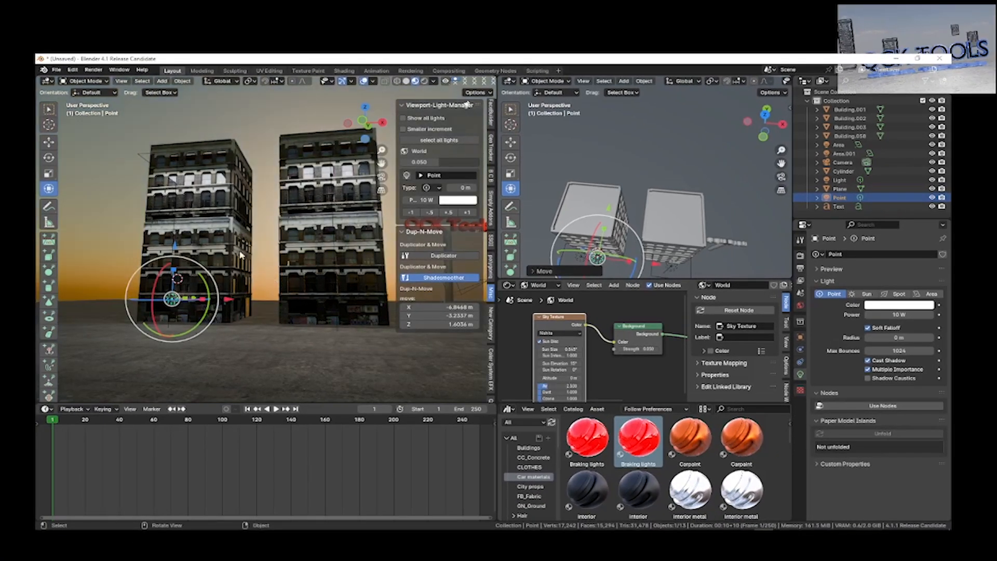
Step: Set the Sky Texture node's Air to 0.50
{"action": "left_click", "coordinate": [572, 385]}
{"action": "type", "text": "0.50"}
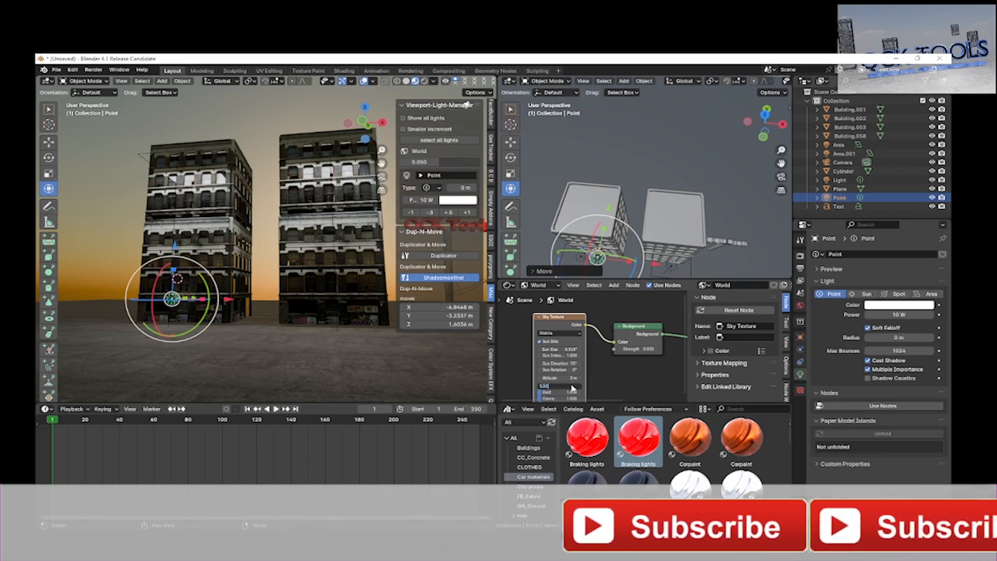
{"action": "key", "text": "Return"}
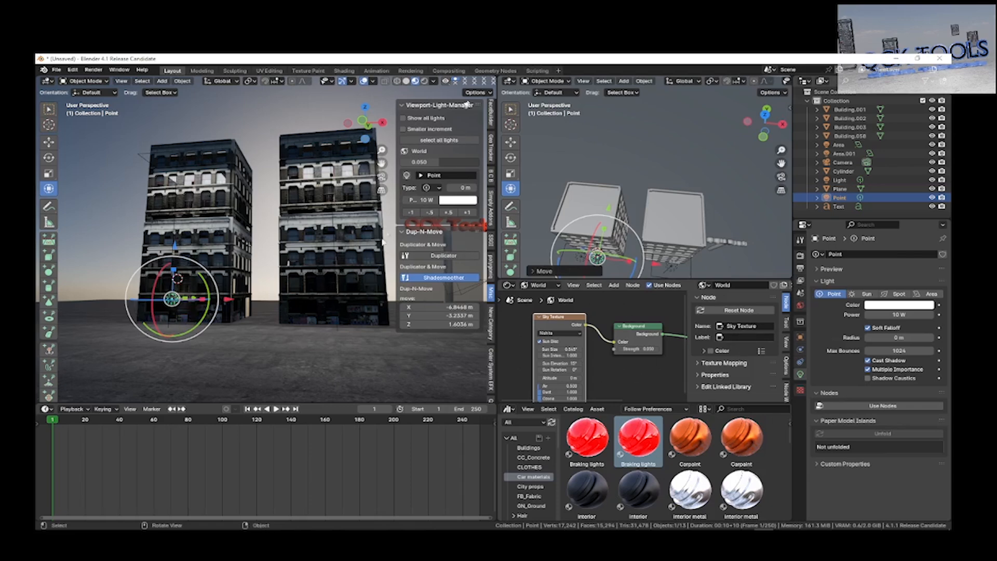
Step: Duplicate the point light and move the copy along X to 2.7988 m, in front of the right building's ground floor
{"action": "left_click_drag", "start_coordinate": [381, 163], "coordinate": [307, 164]}
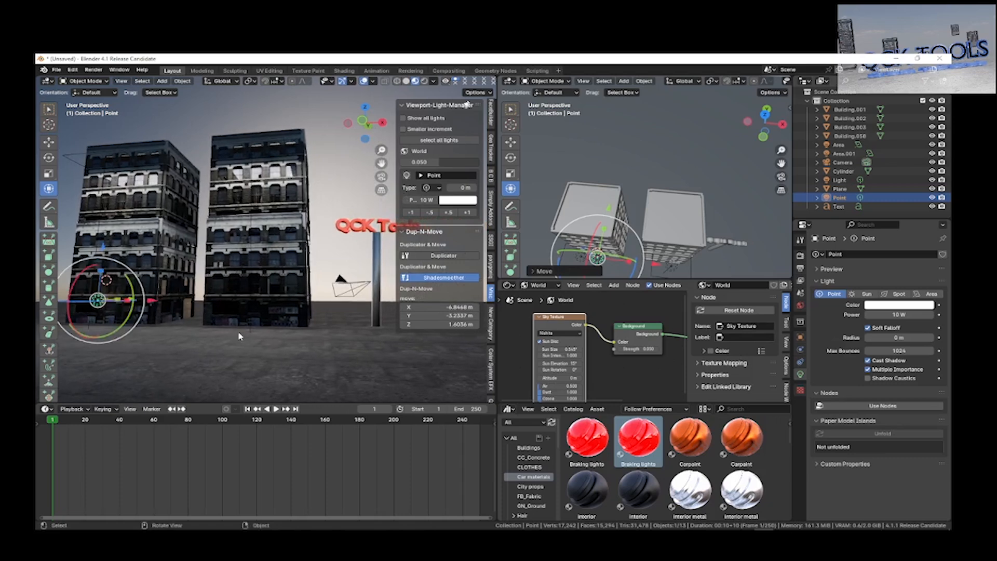
{"action": "middle_click_drag", "start_coordinate": [215, 320], "coordinate": [224, 324]}
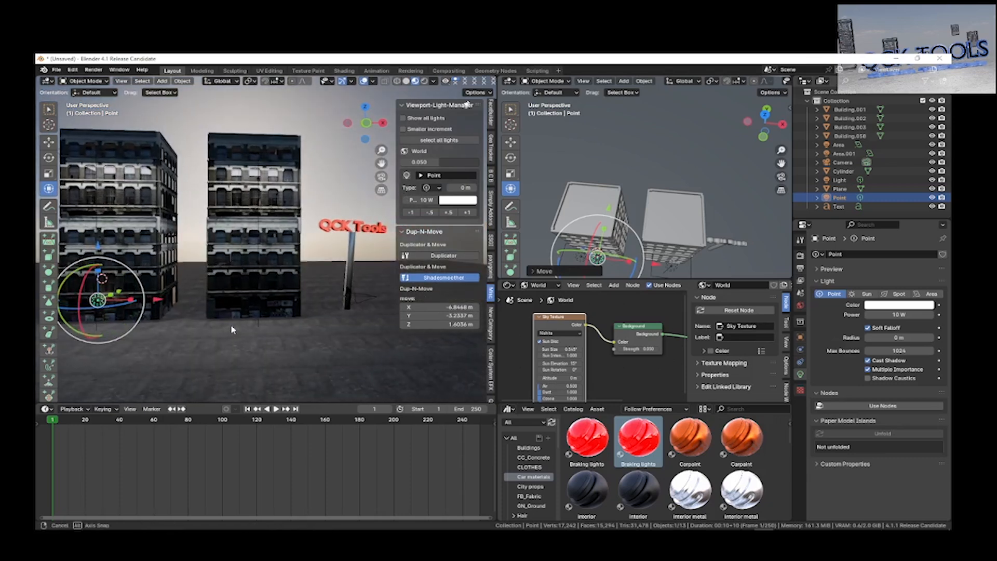
{"action": "scroll", "coordinate": [261, 287], "scroll_direction": "down", "scroll_amount": 2}
{"action": "scroll", "coordinate": [260, 287], "scroll_direction": "up", "scroll_amount": 1}
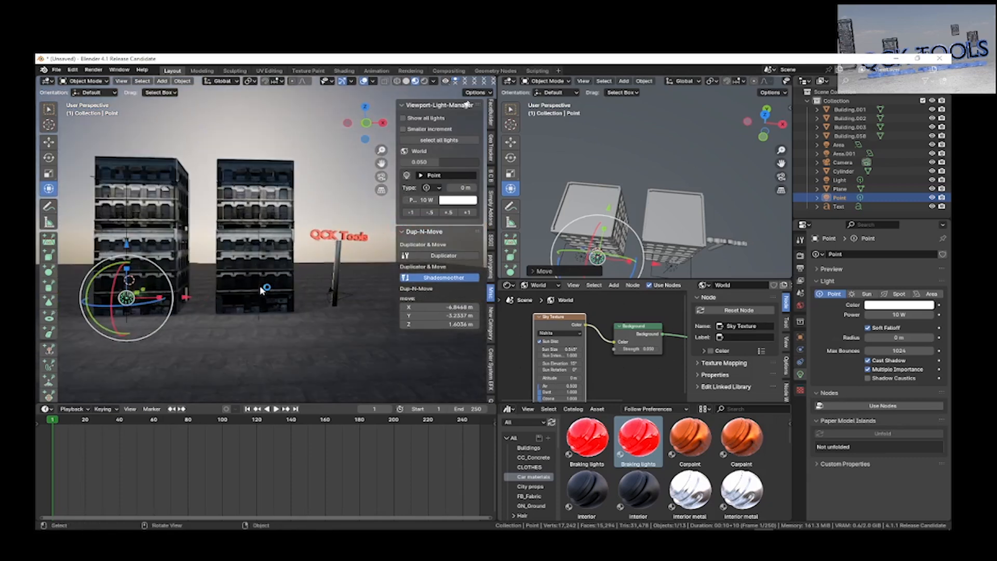
{"action": "scroll", "coordinate": [260, 285], "scroll_direction": "up", "scroll_amount": 1}
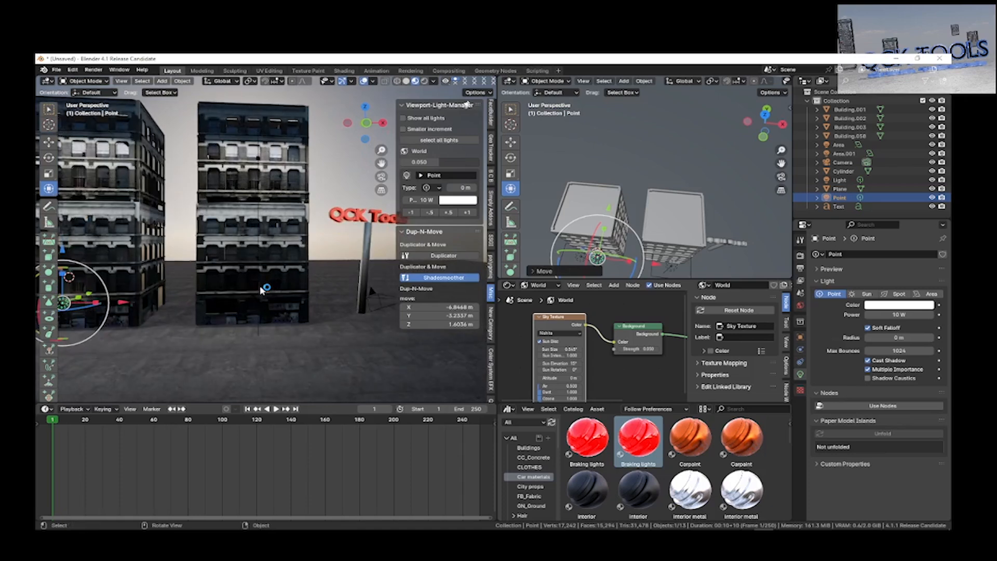
{"action": "middle_click_drag", "start_coordinate": [305, 319], "coordinate": [298, 316]}
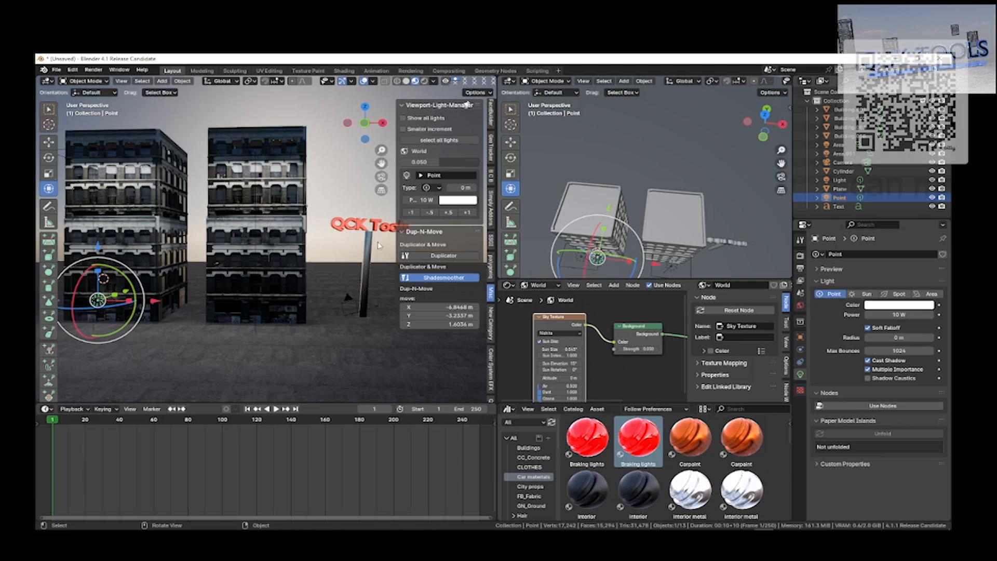
{"action": "left_click", "coordinate": [441, 255]}
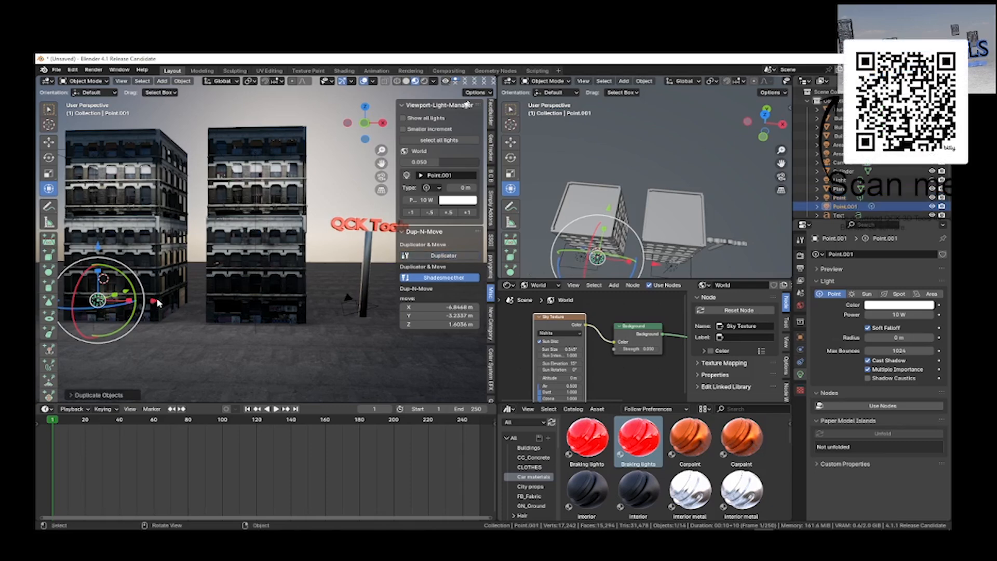
{"action": "key", "text": "g"}
{"action": "key", "text": "x"}
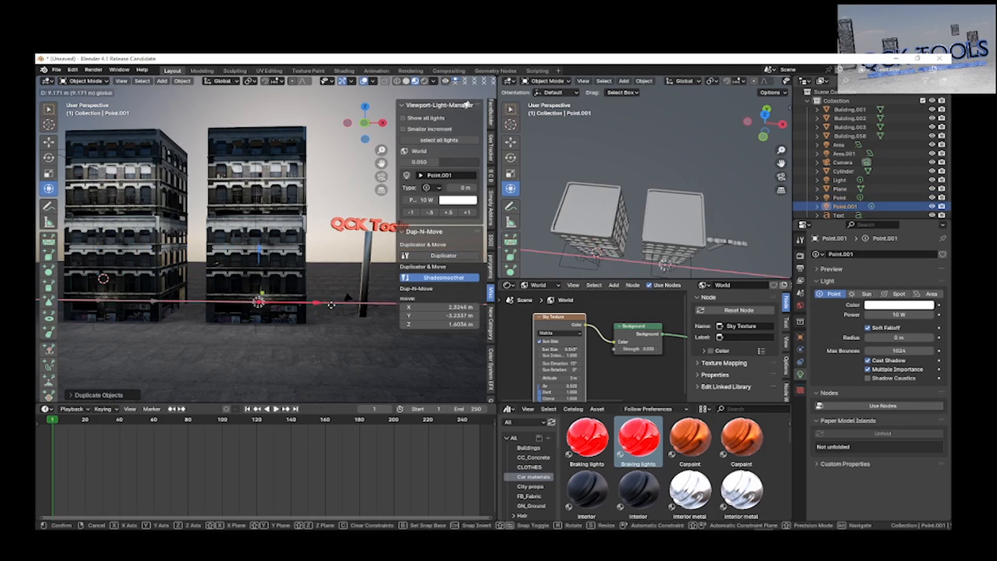
{"action": "left_click", "coordinate": [333, 307]}
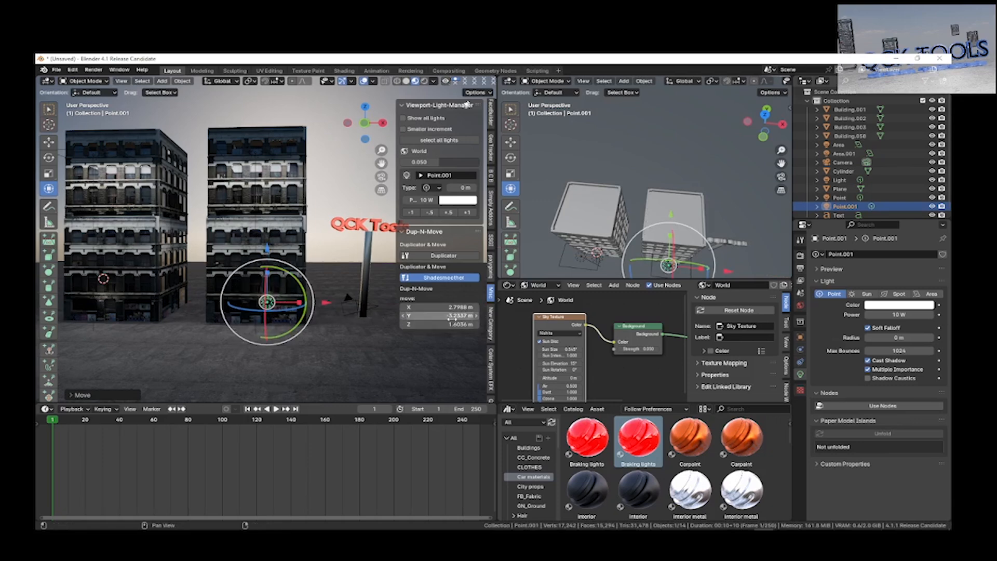
Step: Set the duplicated point light's power to 80 W with the Viewport-Light-Manager's full-step changes
{"action": "left_click", "coordinate": [469, 213]}
{"action": "left_click", "coordinate": [469, 213]}
{"action": "left_click", "coordinate": [469, 213]}
{"action": "left_click", "coordinate": [469, 213]}
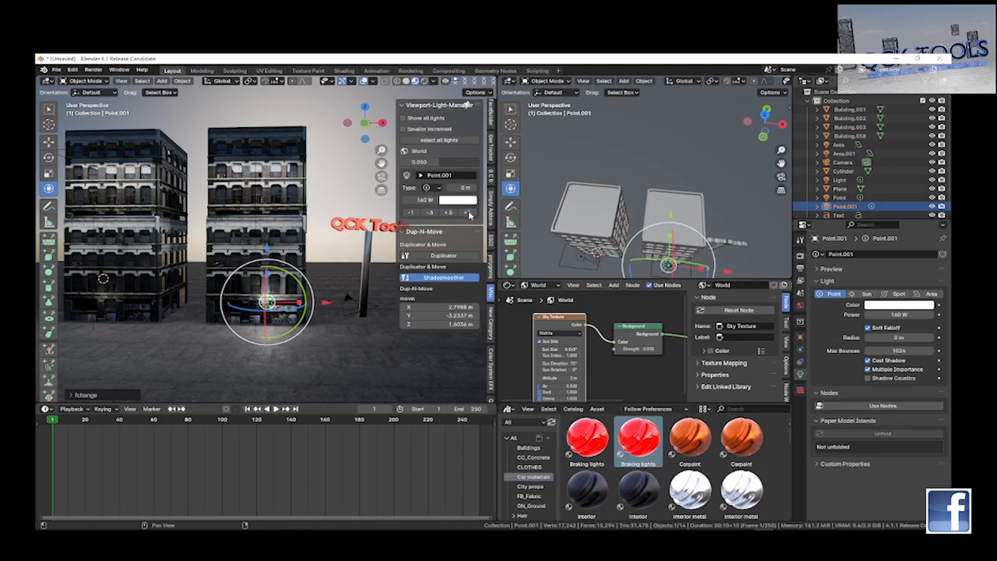
{"action": "left_click", "coordinate": [412, 213]}
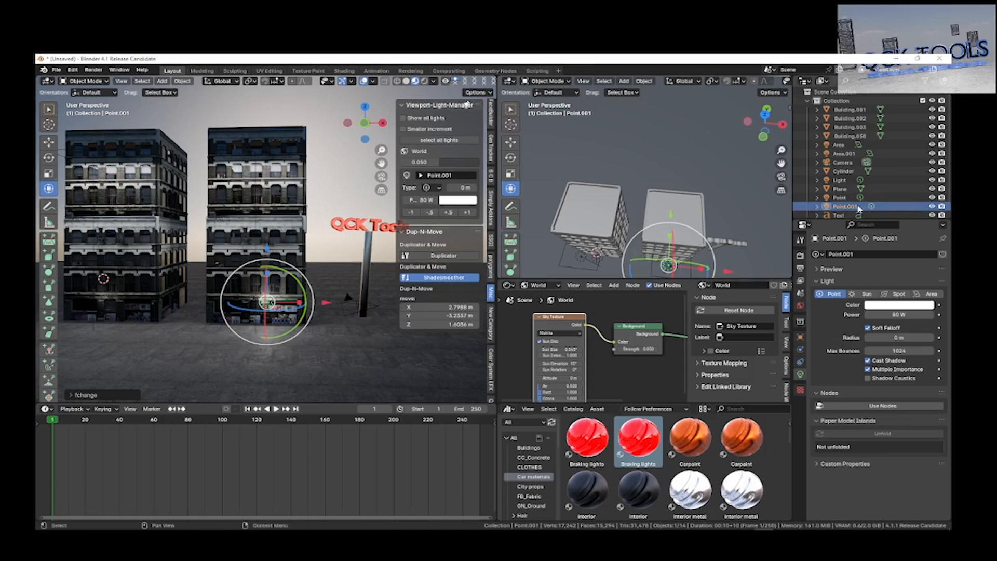
Step: Raise the left building's point light to 80 W with full-step increases and shift it along X to -6.7924 m
{"action": "left_click", "coordinate": [839, 198]}
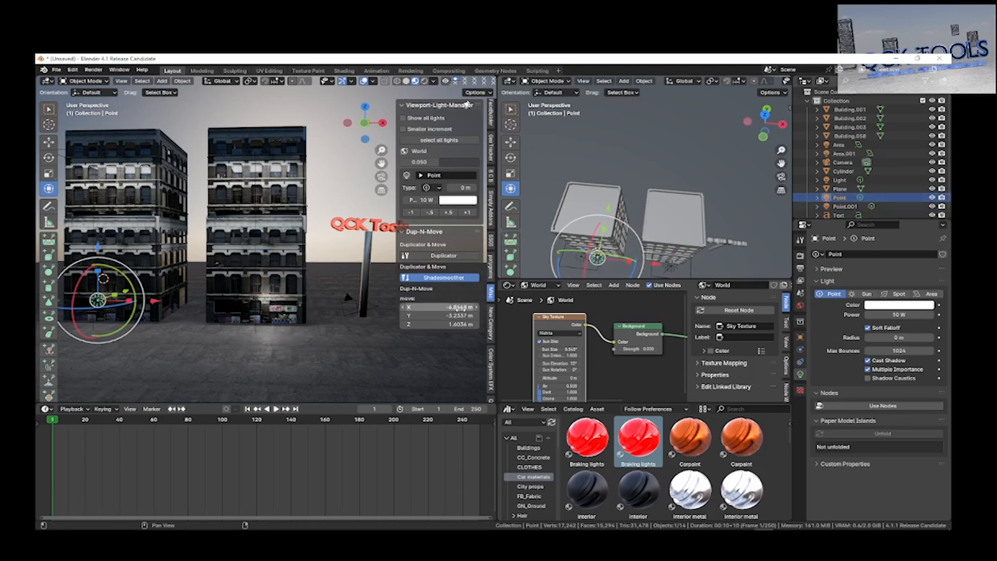
{"action": "left_click", "coordinate": [468, 213]}
{"action": "left_click", "coordinate": [468, 213]}
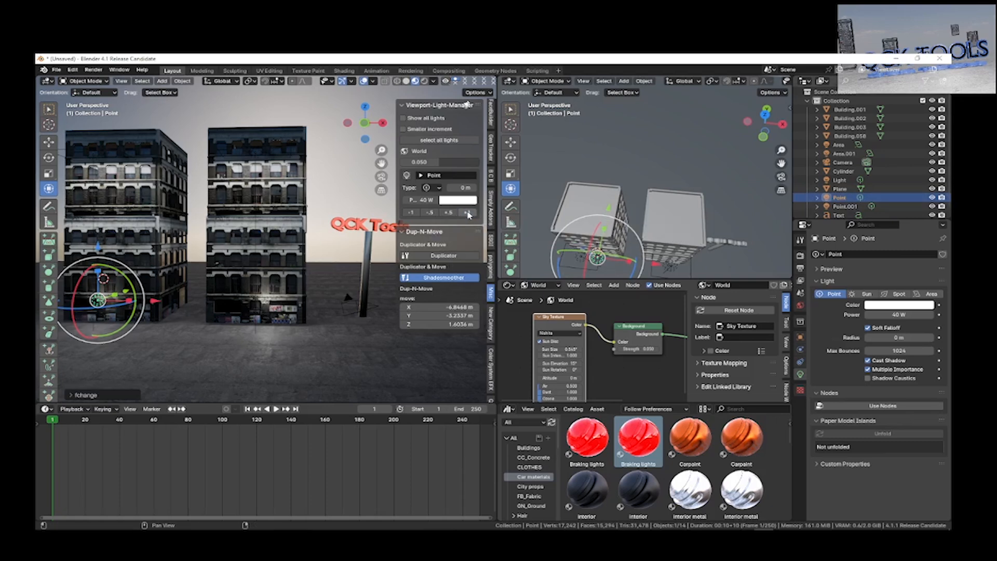
{"action": "left_click", "coordinate": [468, 213]}
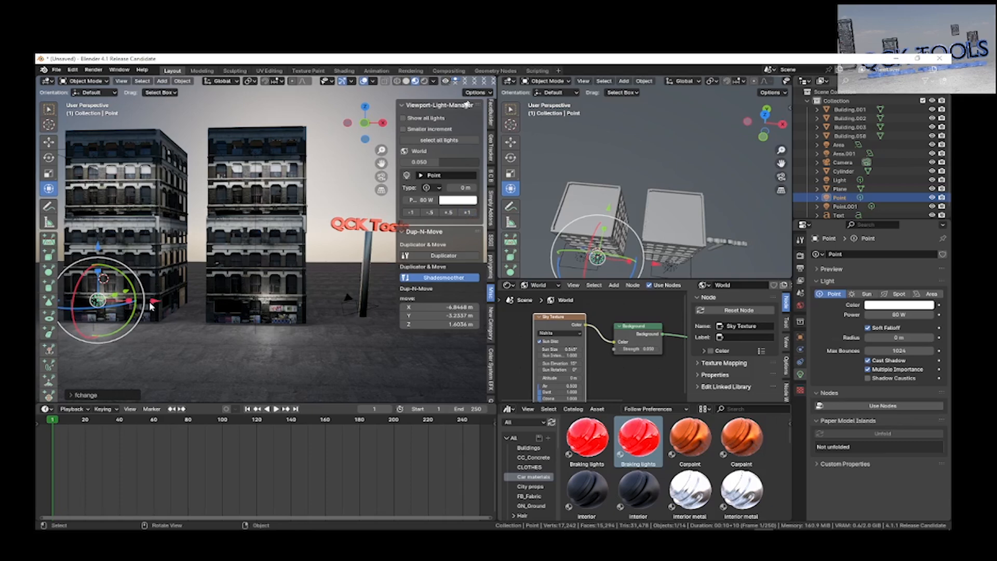
{"action": "mouse_move", "coordinate": [153, 305]}
{"action": "left_mouse_down"}
{"action": "mouse_move", "coordinate": [193, 302]}
{"action": "mouse_move", "coordinate": [150, 302]}
{"action": "left_mouse_up"}
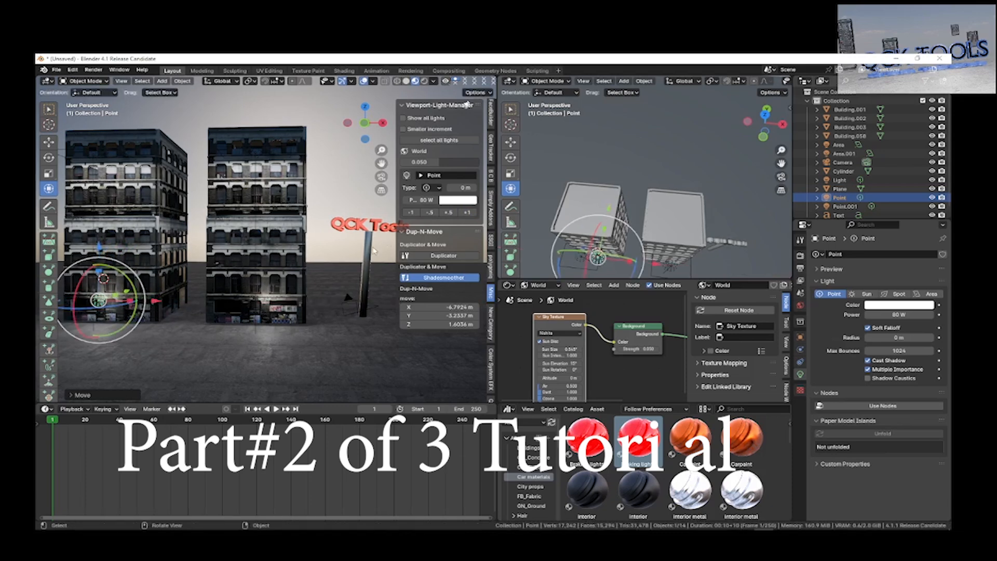